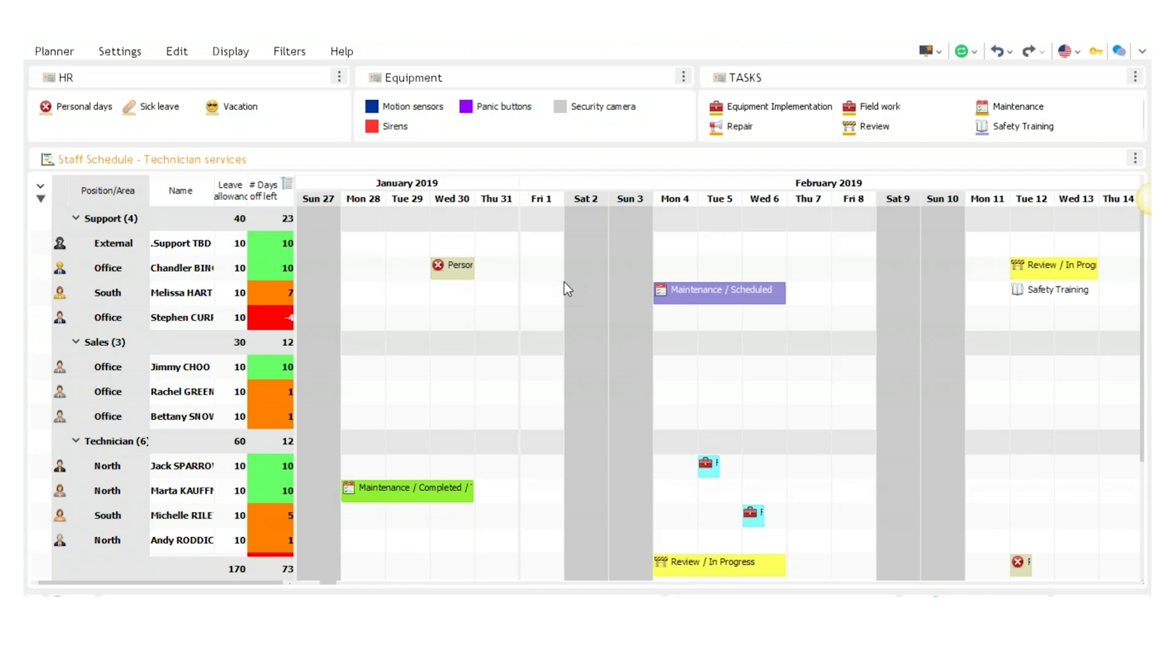
Place a Daily Vacation event on Thu 31 January for the South-area support staffer
{"action": "left_click", "coordinate": [240, 110]}
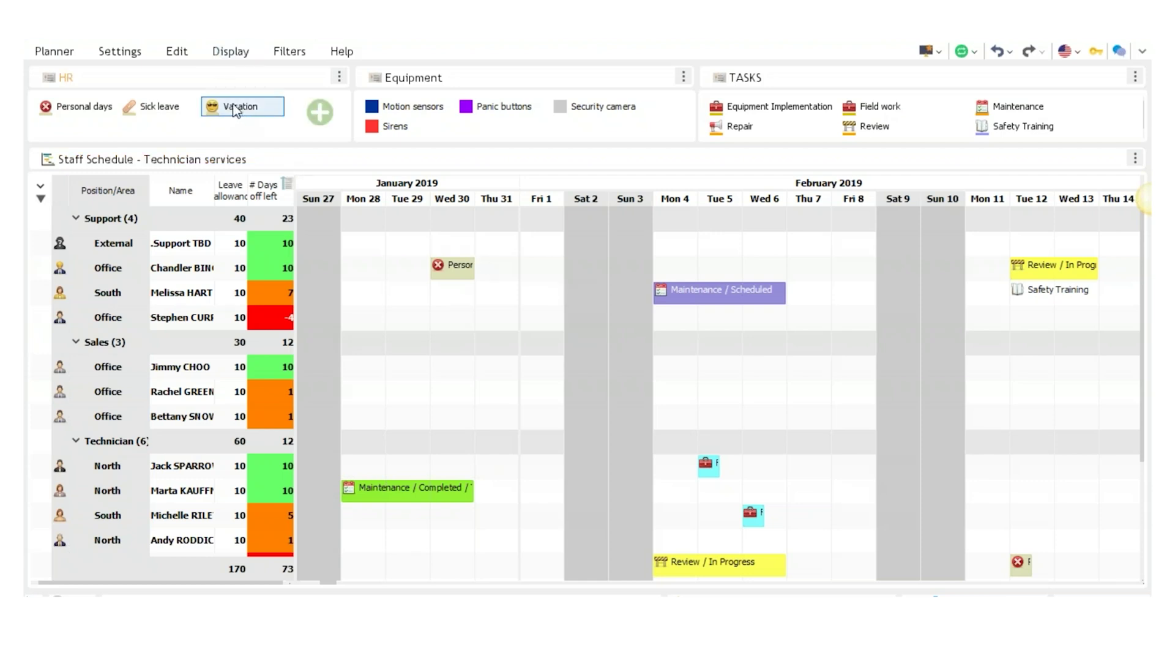
{"action": "left_click_drag", "start_coordinate": [235, 112], "coordinate": [496, 292]}
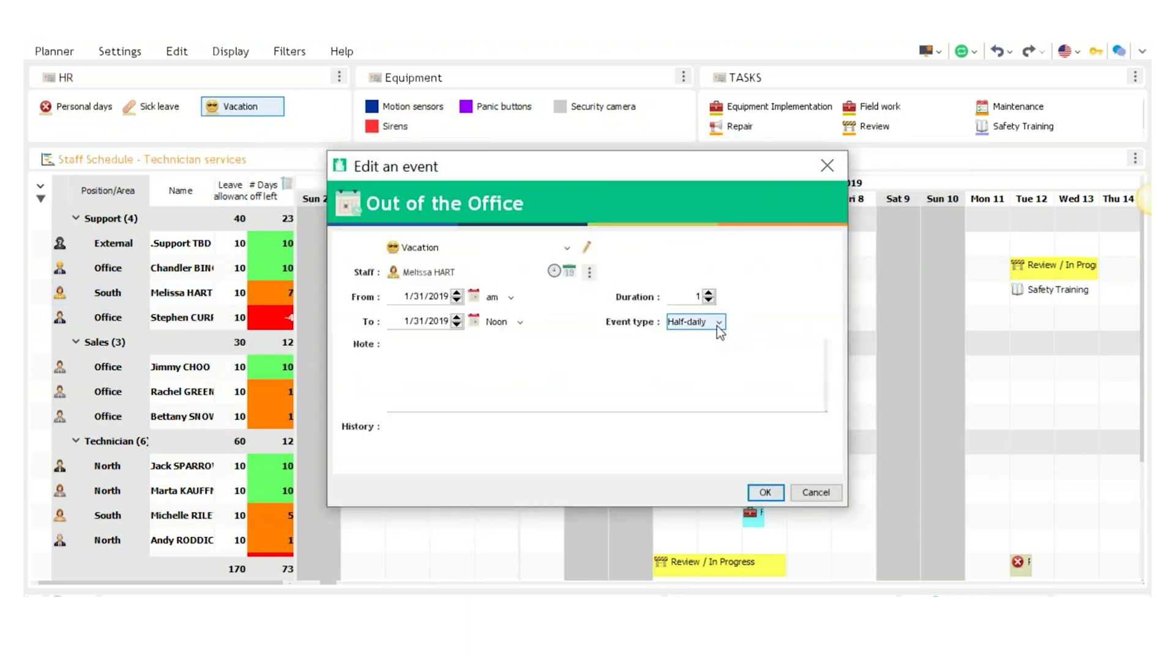
{"action": "left_click", "coordinate": [717, 323]}
{"action": "left_click", "coordinate": [702, 347]}
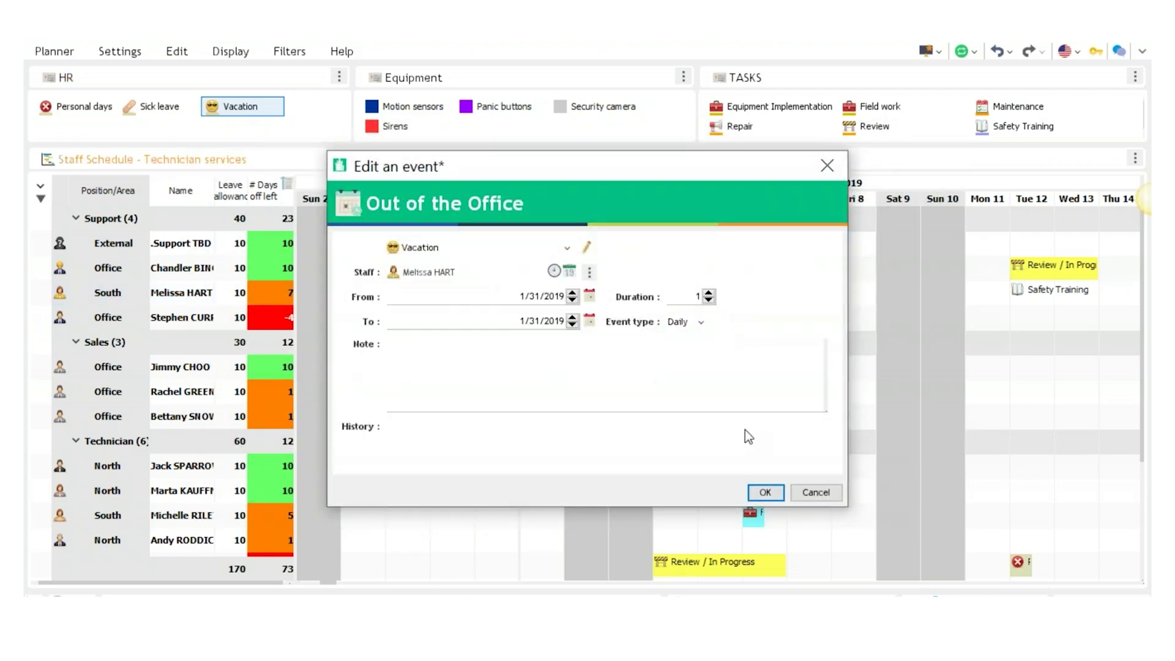
{"action": "left_click", "coordinate": [766, 492]}
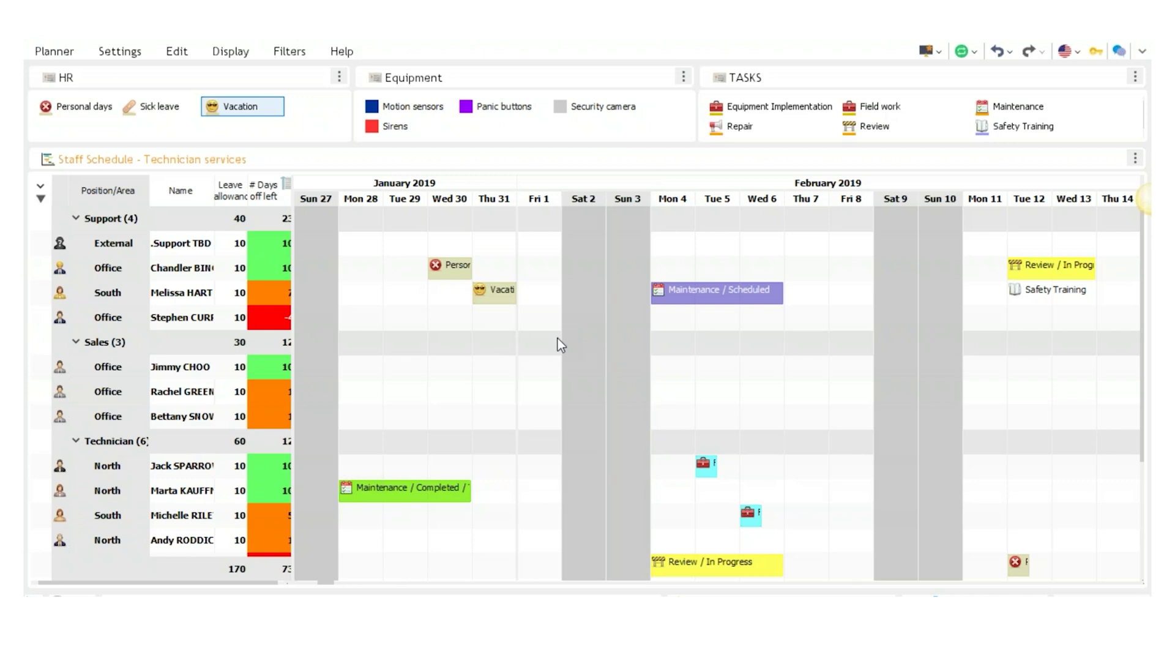
Drop a Field work job on Wed 6 February for the Washington DC client, order status Yes
{"action": "left_click_drag", "start_coordinate": [882, 110], "coordinate": [781, 499]}
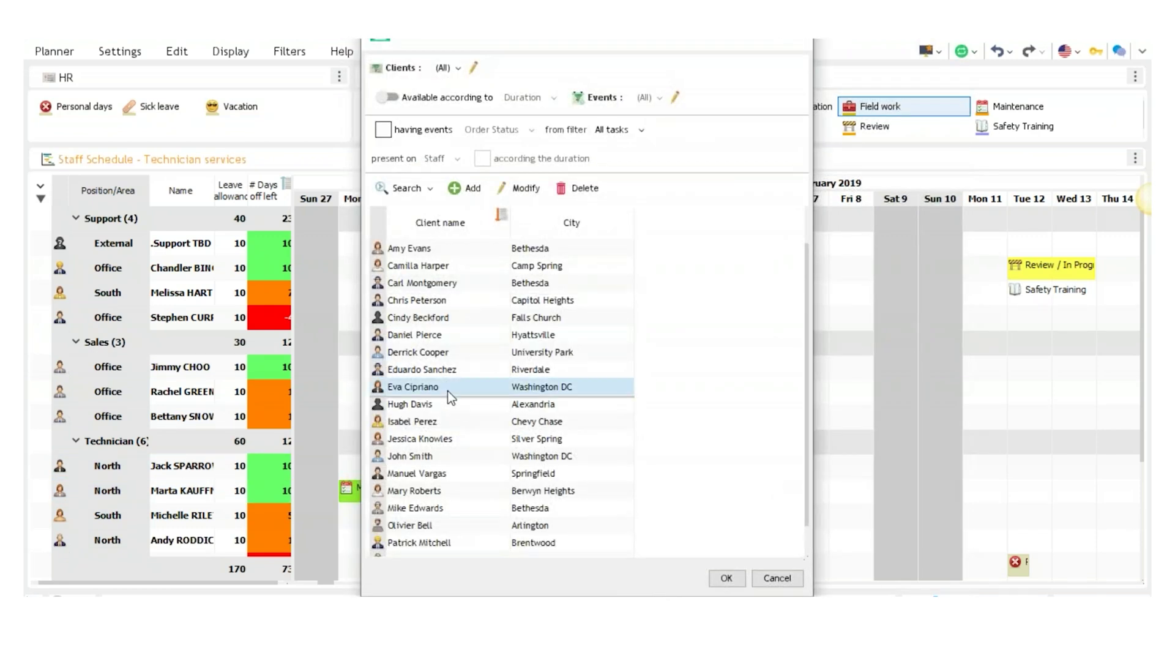
{"action": "double_click", "coordinate": [447, 389]}
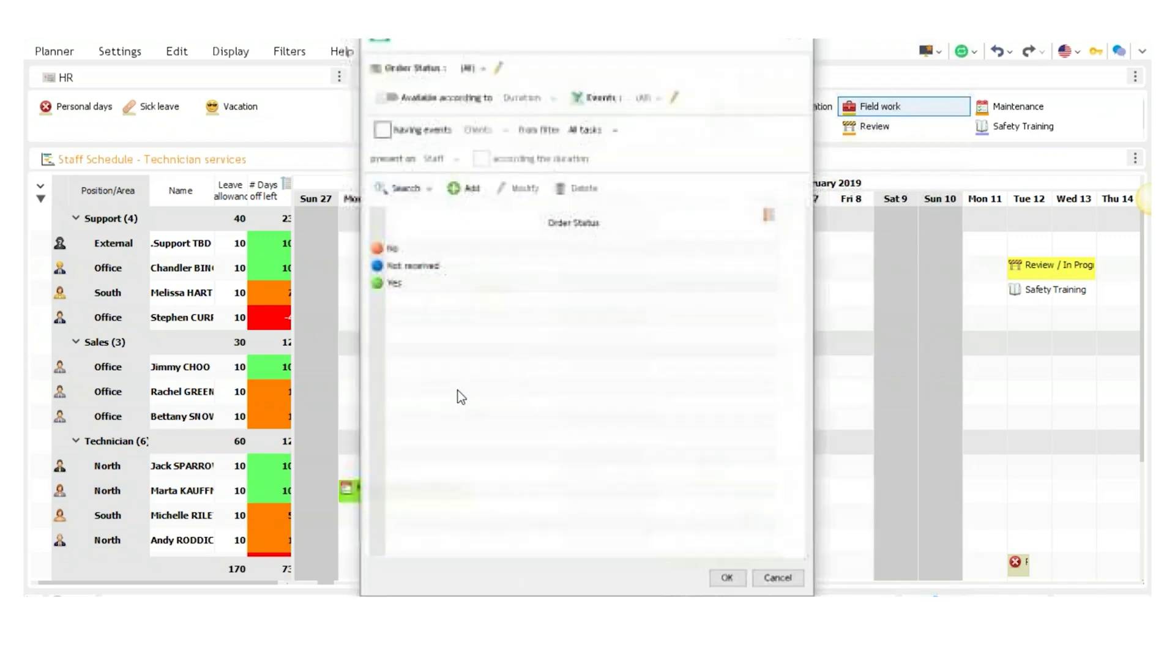
{"action": "double_click", "coordinate": [421, 284]}
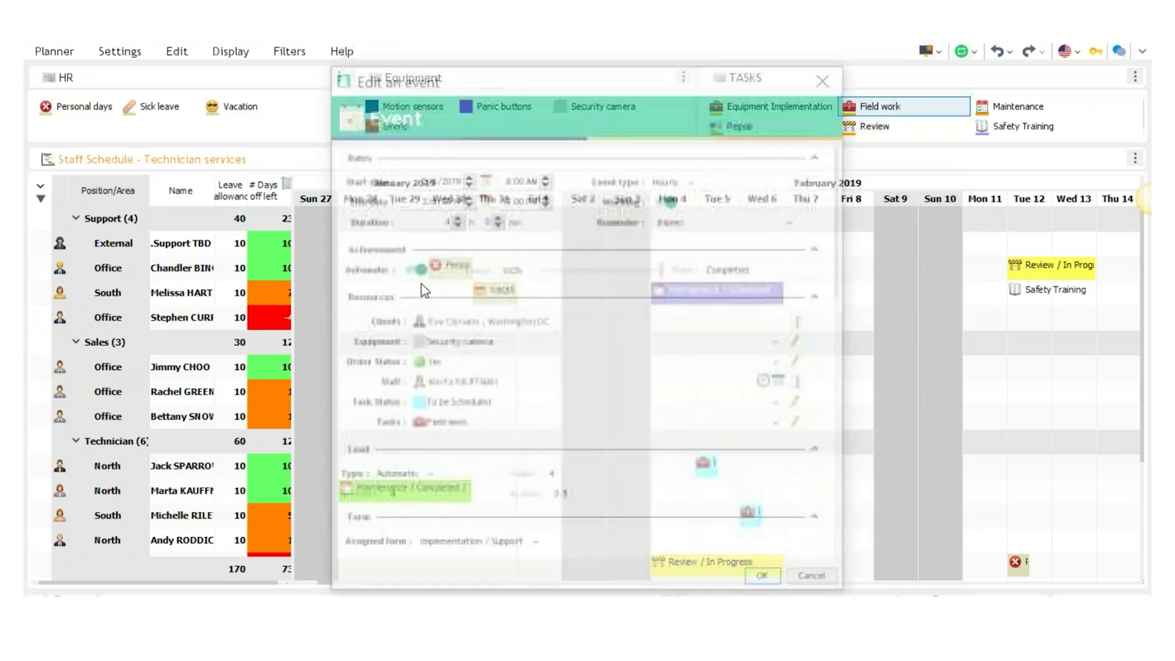
Review the job form's client, equipment and travel details, then save the Field work job
{"action": "left_click", "coordinate": [803, 322]}
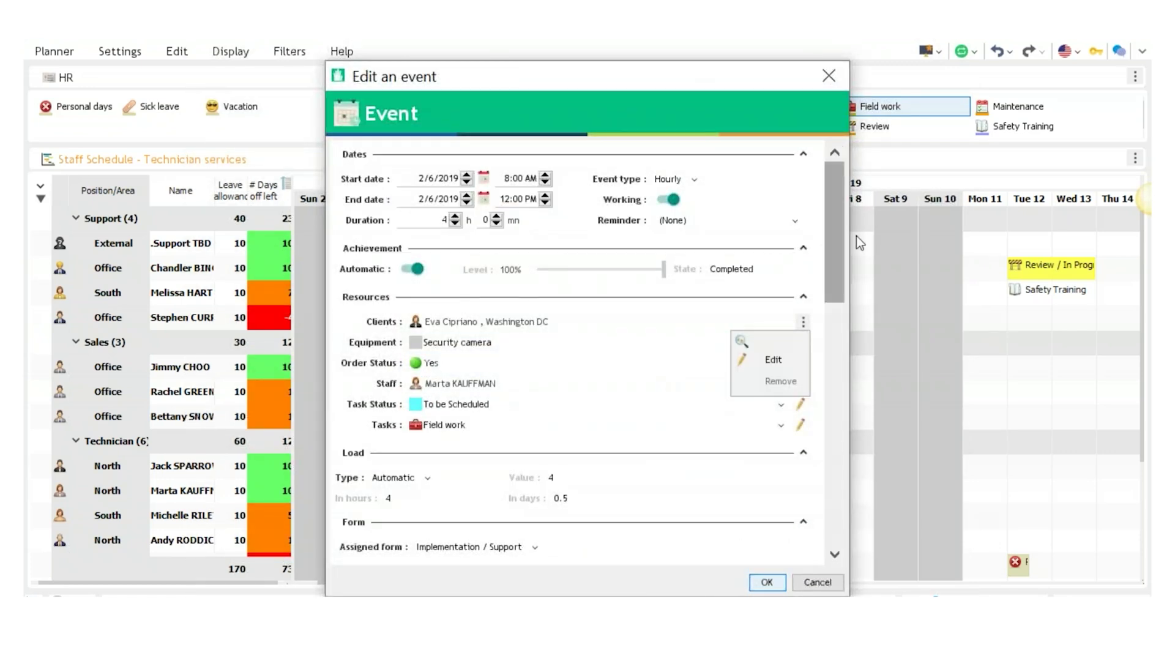
{"action": "left_click", "coordinate": [837, 194]}
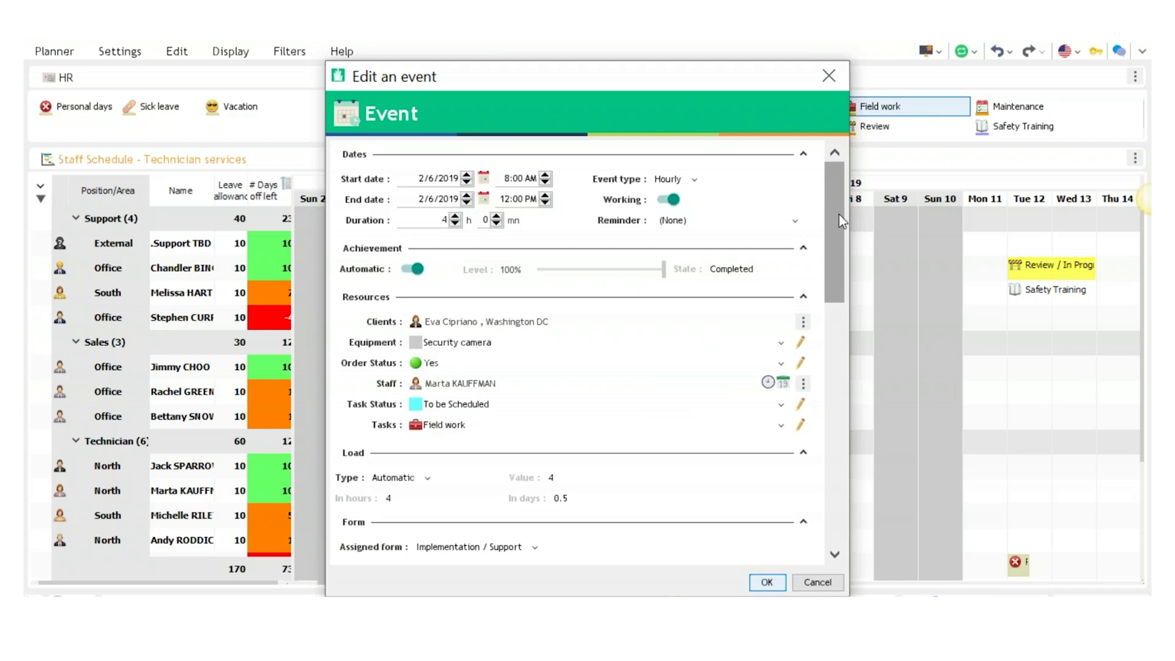
{"action": "left_click_drag", "start_coordinate": [833, 192], "coordinate": [855, 342]}
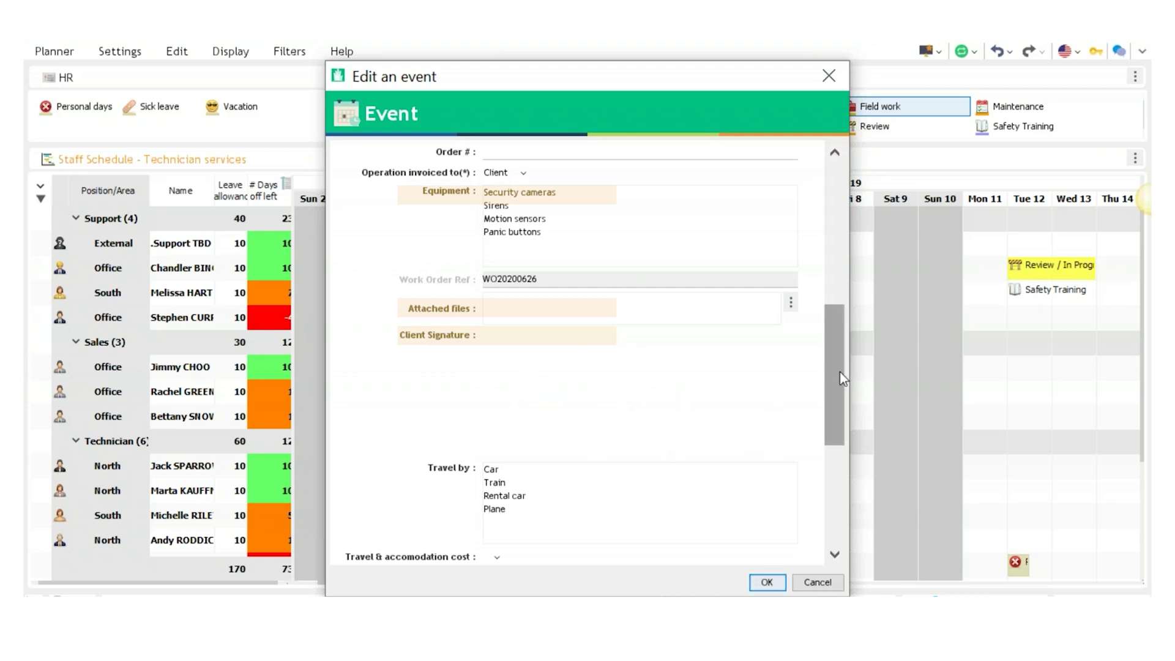
{"action": "left_click_drag", "start_coordinate": [835, 323], "coordinate": [832, 410]}
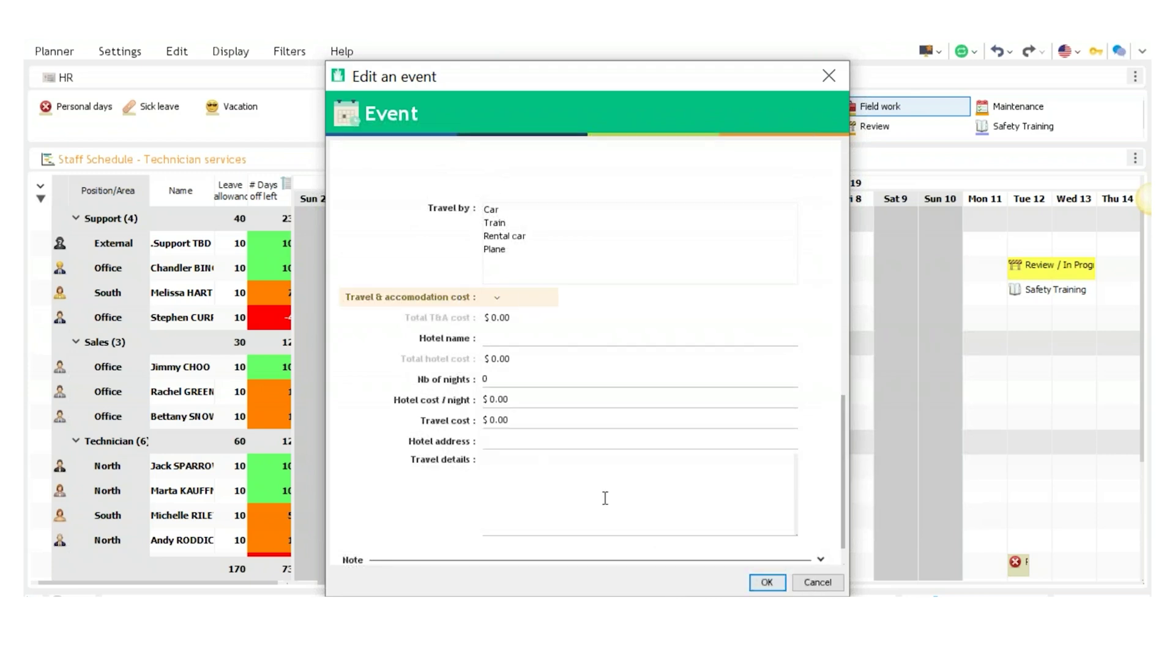
{"action": "left_click", "coordinate": [773, 585]}
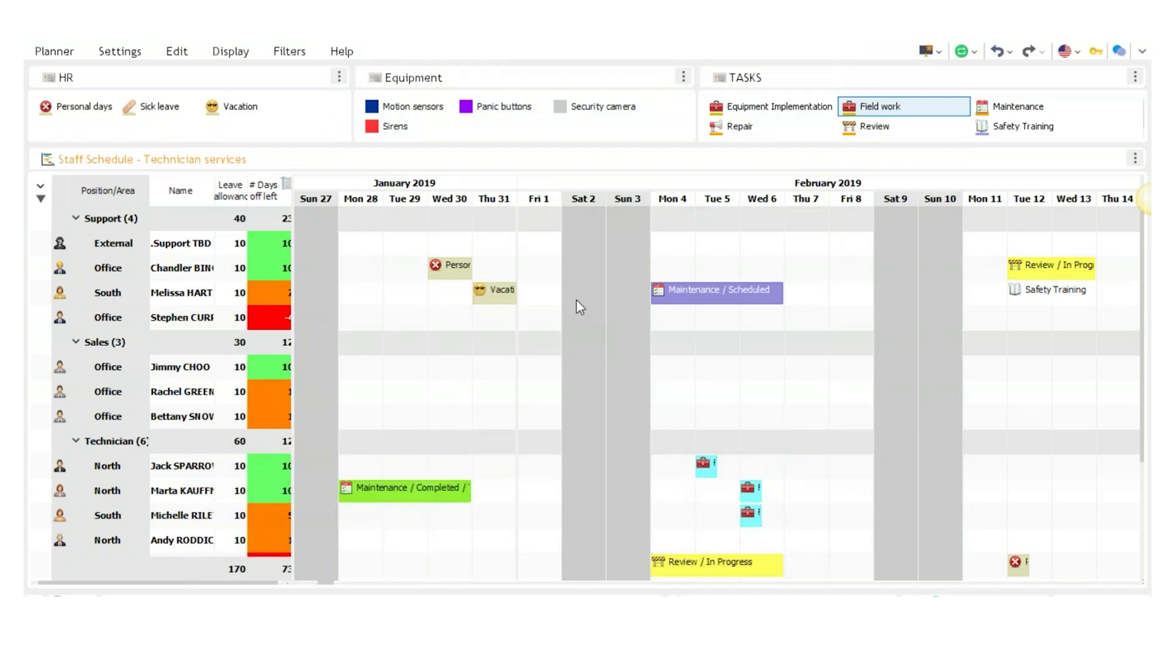
Drag Panic buttons equipment onto the North technician's Tue 5 Field work event
{"action": "left_click", "coordinate": [483, 109]}
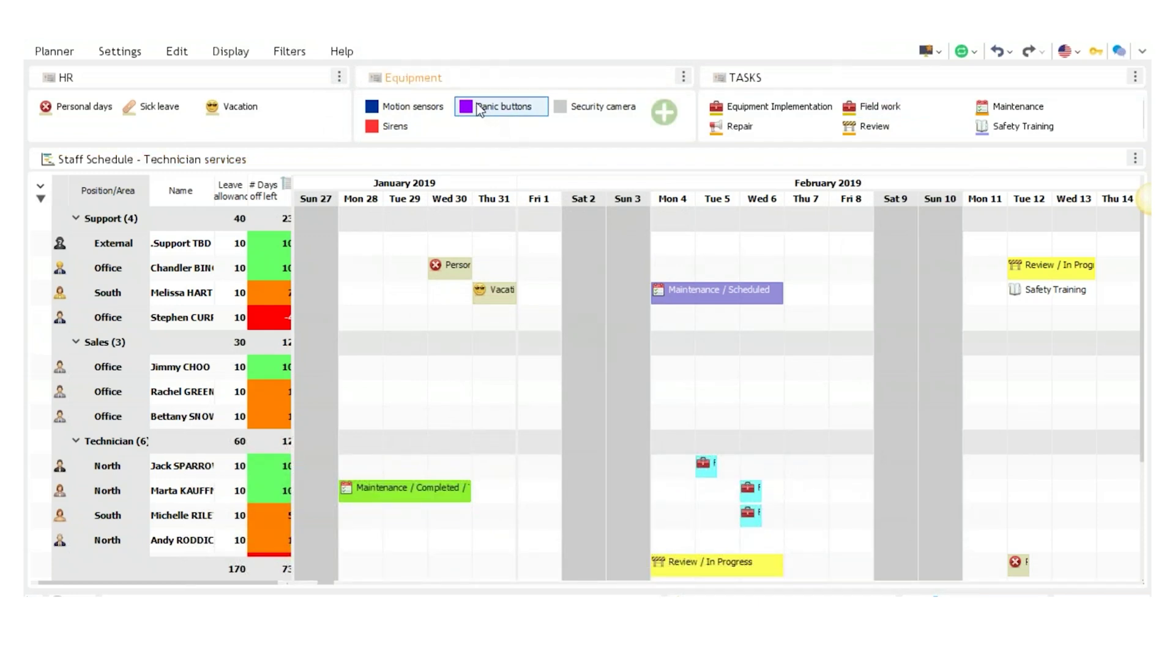
{"action": "left_click_drag", "start_coordinate": [479, 110], "coordinate": [708, 462]}
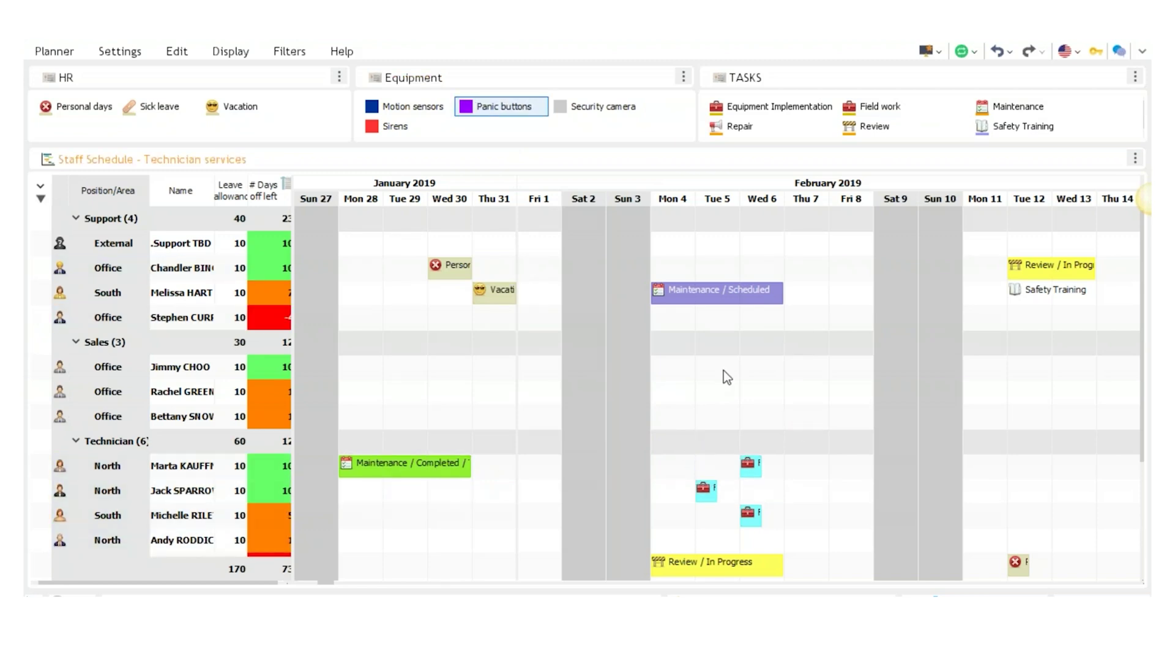
{"action": "right_click", "coordinate": [284, 160]}
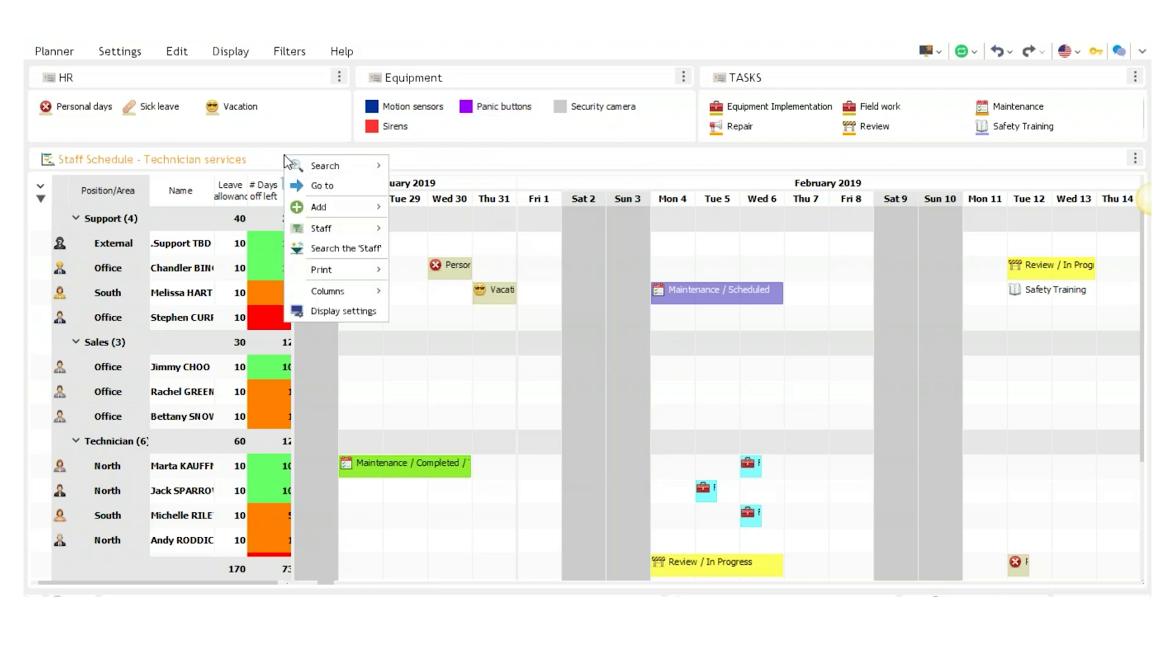
{"action": "mouse_move", "coordinate": [349, 229]}
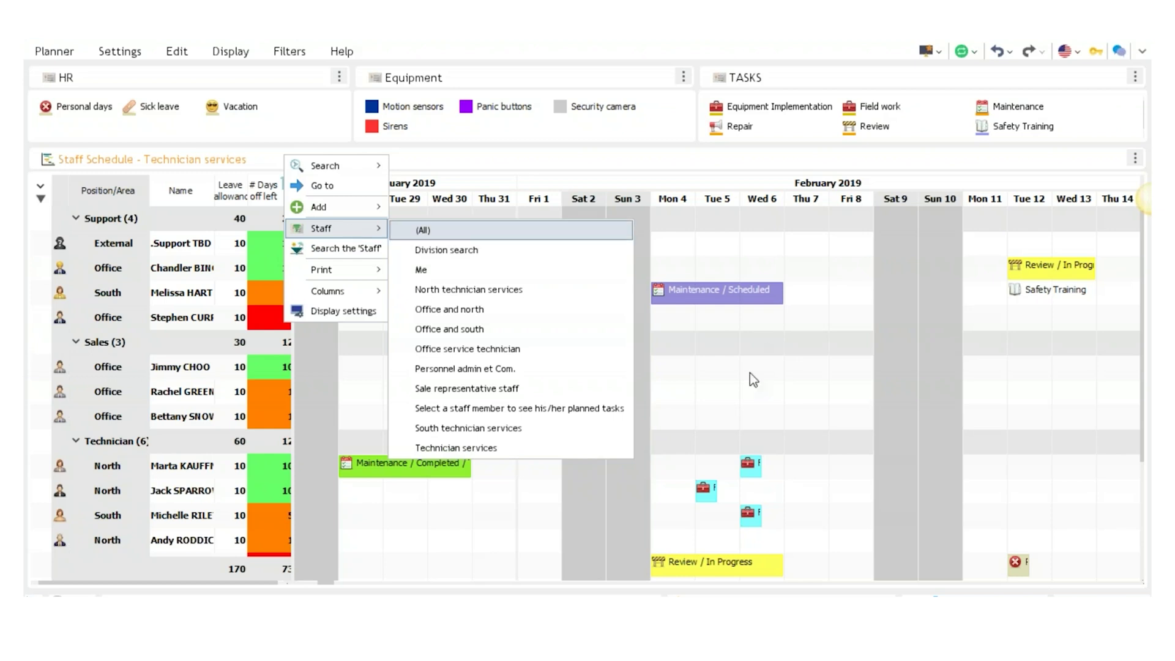
{"action": "left_click", "coordinate": [570, 269]}
{"action": "right_click", "coordinate": [663, 351]}
{"action": "mouse_move", "coordinate": [692, 365]}
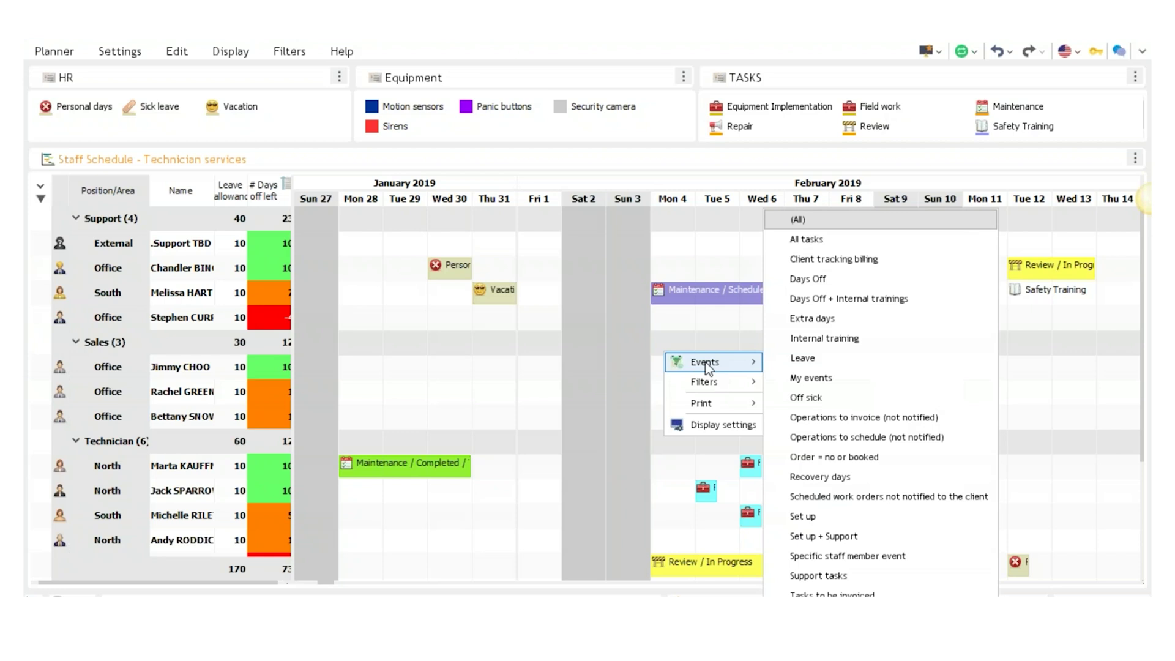
{"action": "left_click", "coordinate": [587, 337]}
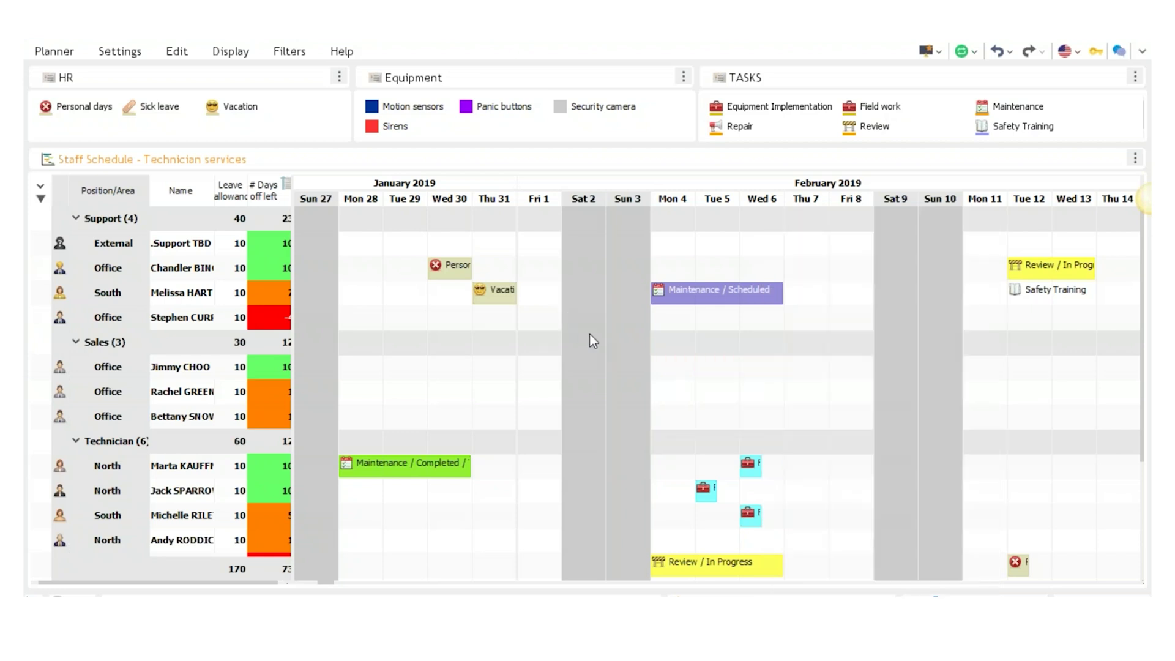
Switch to the 02 - Technician schedule view and set the 28–30 January Maintenance job to In Progress
{"action": "left_click", "coordinate": [926, 51]}
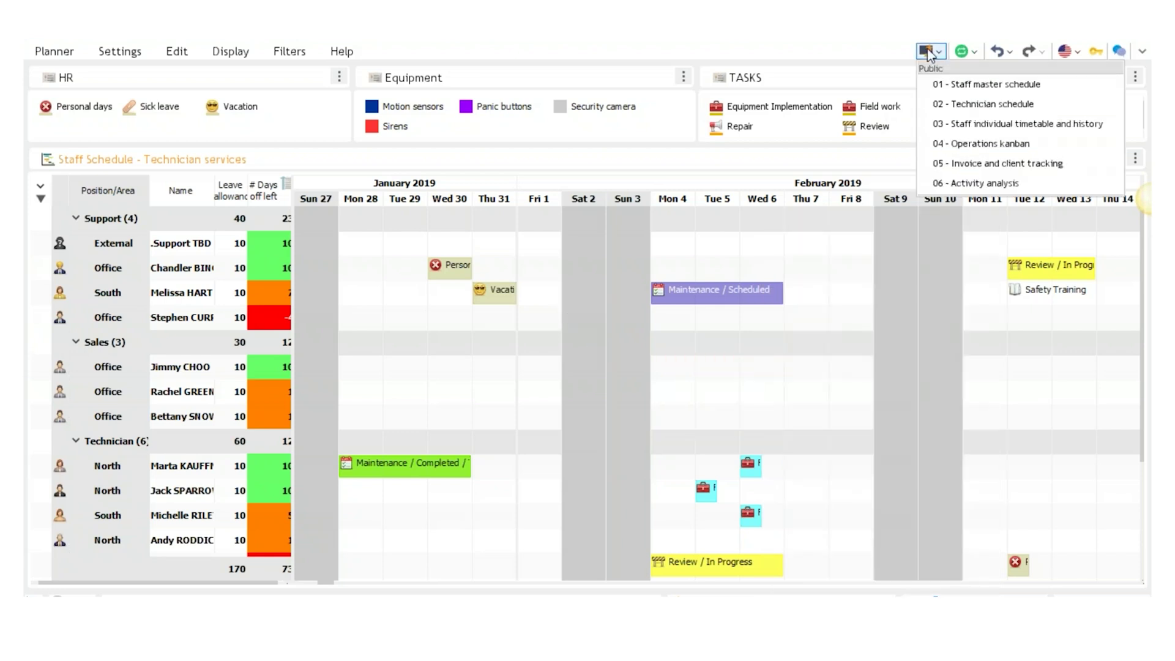
{"action": "left_click", "coordinate": [972, 106]}
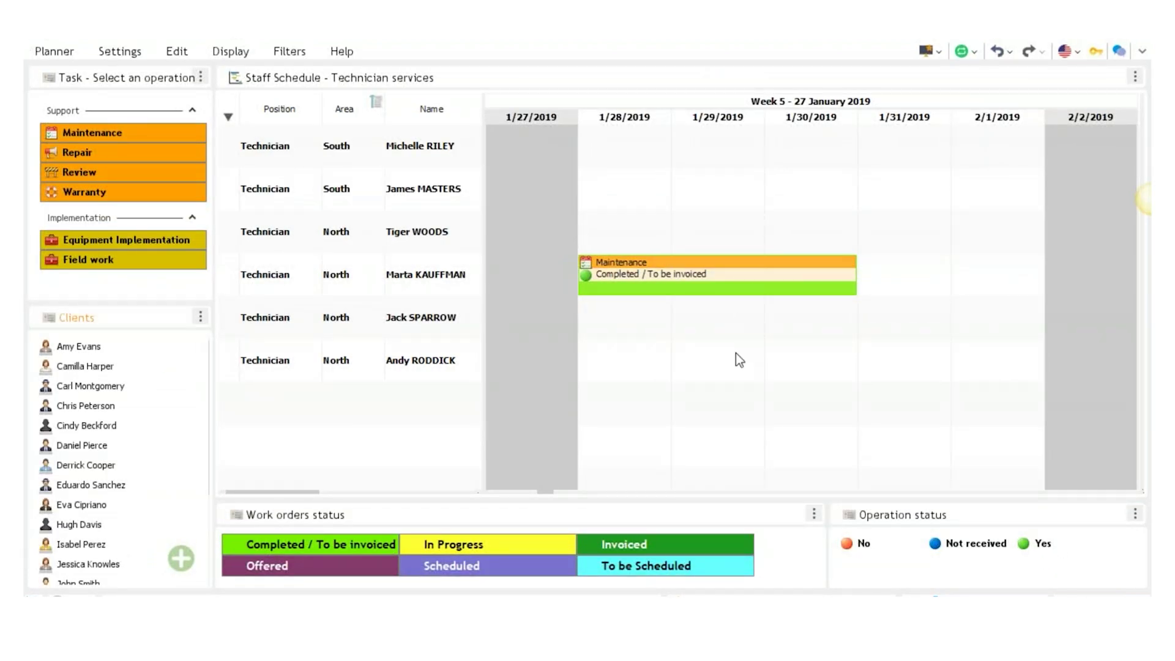
{"action": "right_click", "coordinate": [917, 237]}
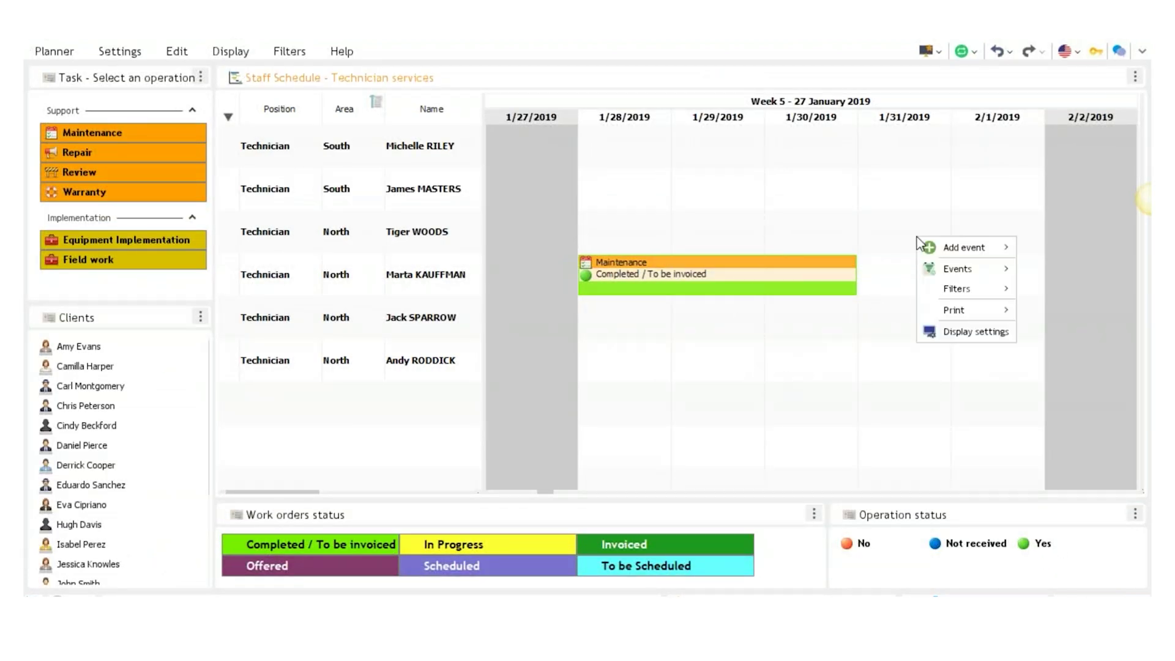
{"action": "mouse_move", "coordinate": [980, 272]}
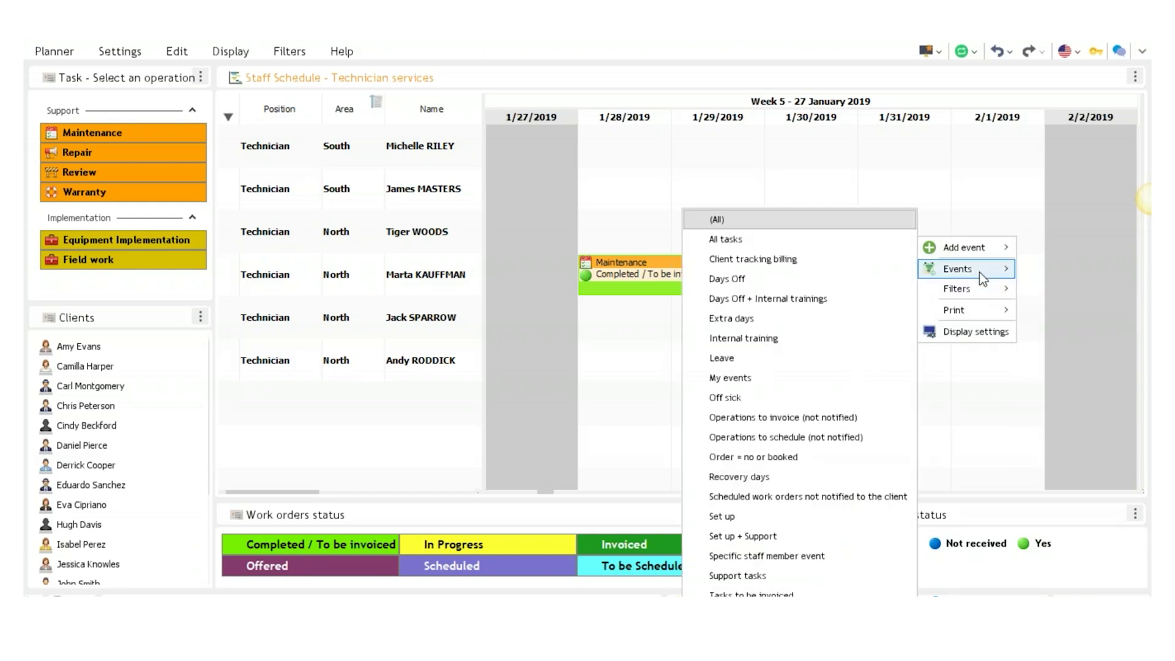
{"action": "left_click", "coordinate": [929, 160]}
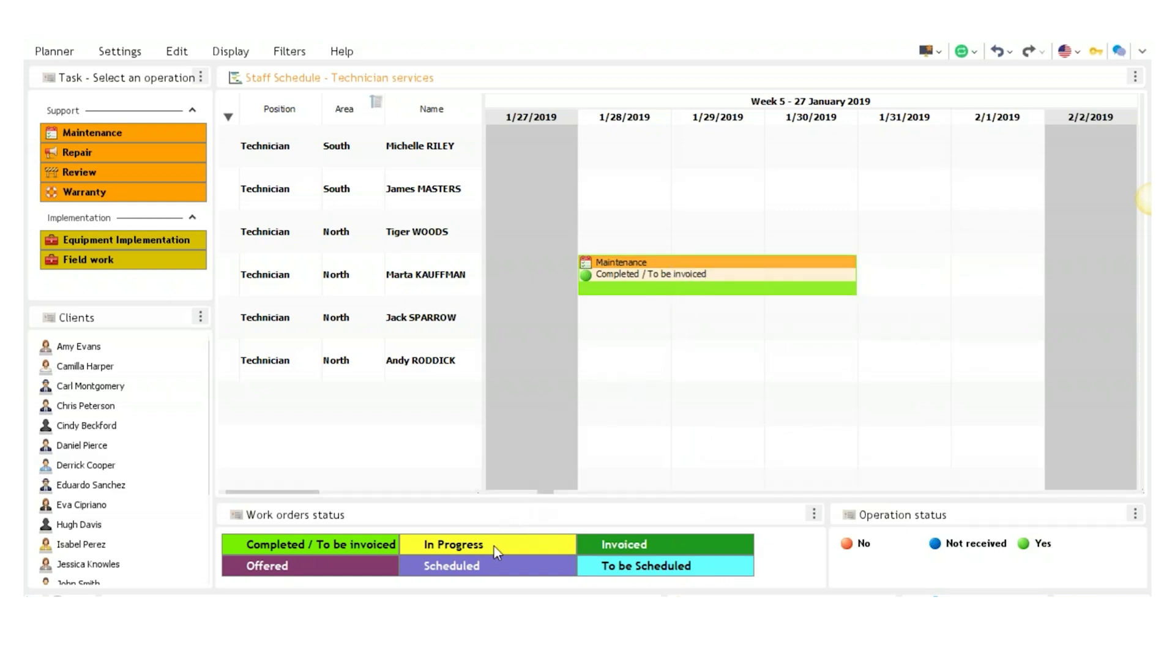
{"action": "left_click_drag", "start_coordinate": [477, 547], "coordinate": [667, 273]}
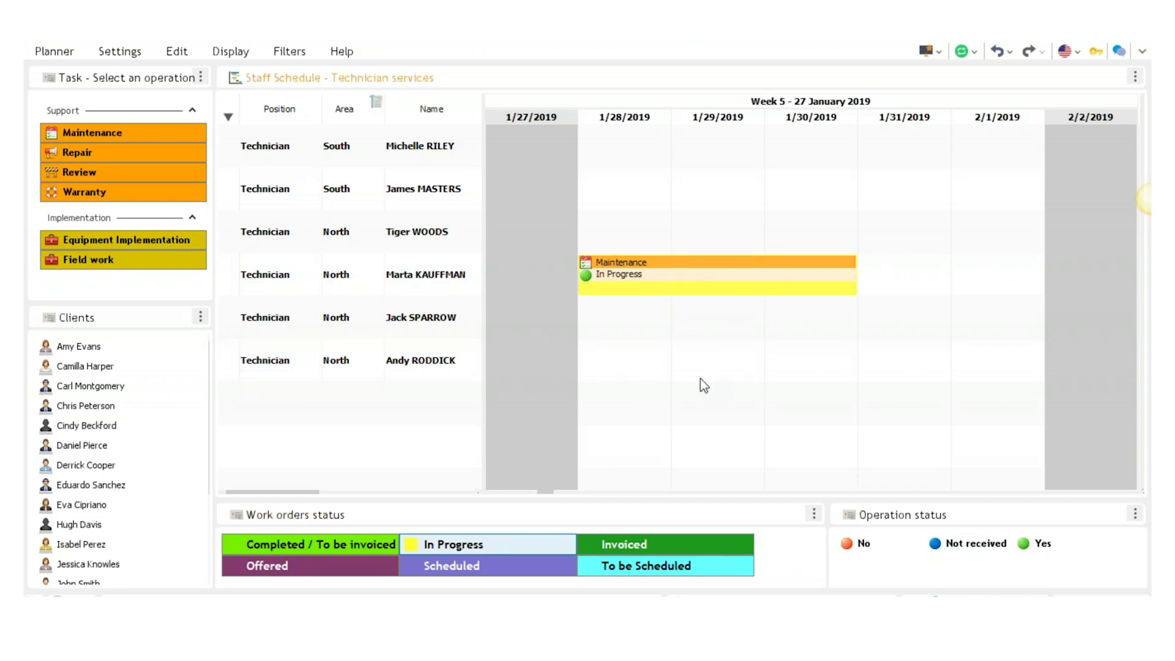
Open the 03 - Staff individual timetable and history view and browse several staff calendars
{"action": "left_click", "coordinate": [930, 51]}
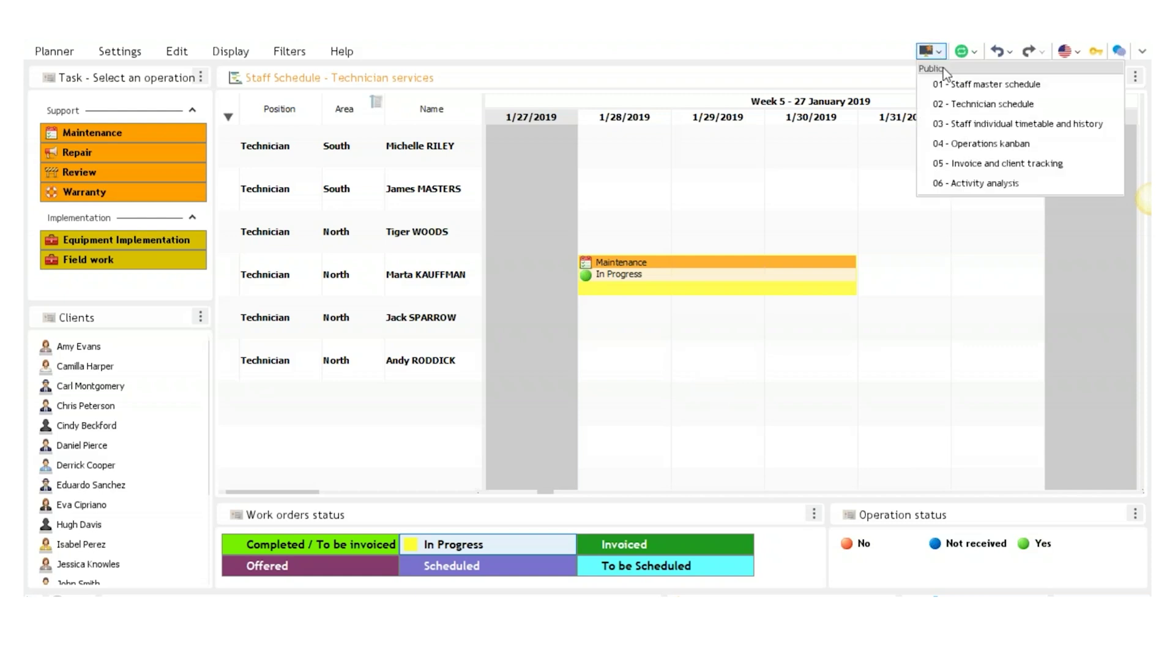
{"action": "left_click", "coordinate": [986, 120]}
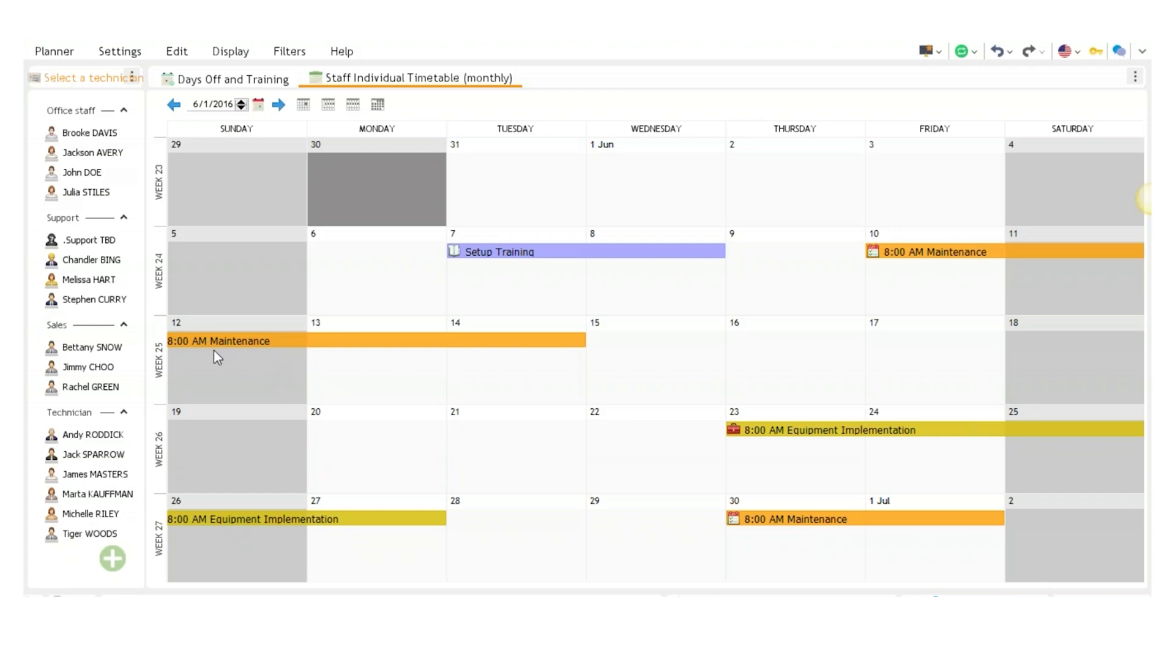
{"action": "left_click", "coordinate": [85, 365]}
{"action": "left_click", "coordinate": [85, 347]}
{"action": "left_click", "coordinate": [93, 299]}
{"action": "left_click", "coordinate": [93, 280]}
{"action": "left_click", "coordinate": [92, 261]}
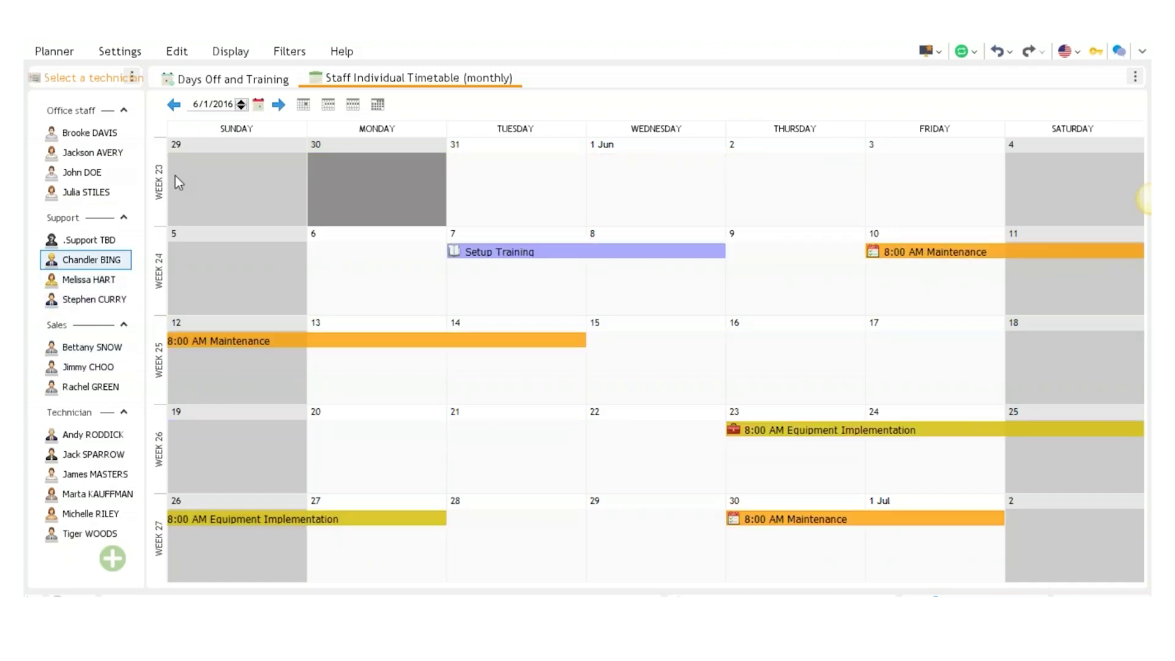
Review staff entries in Days Off and Training, ending on a salesperson's two vacations
{"action": "left_click", "coordinate": [253, 81]}
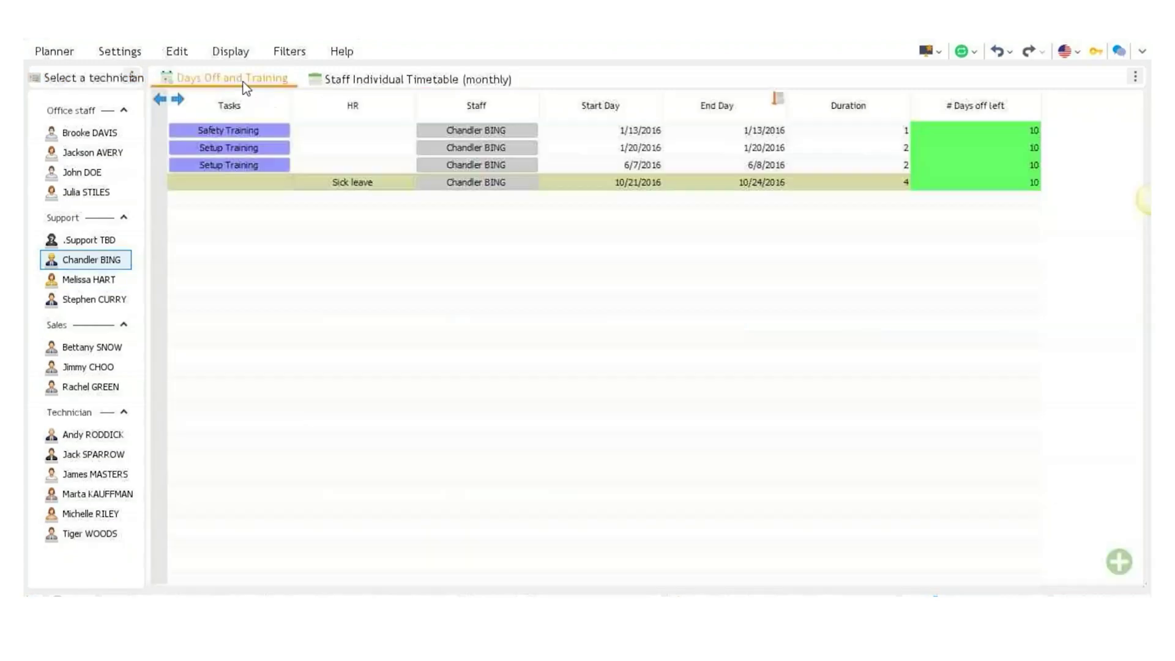
{"action": "left_click", "coordinate": [91, 282]}
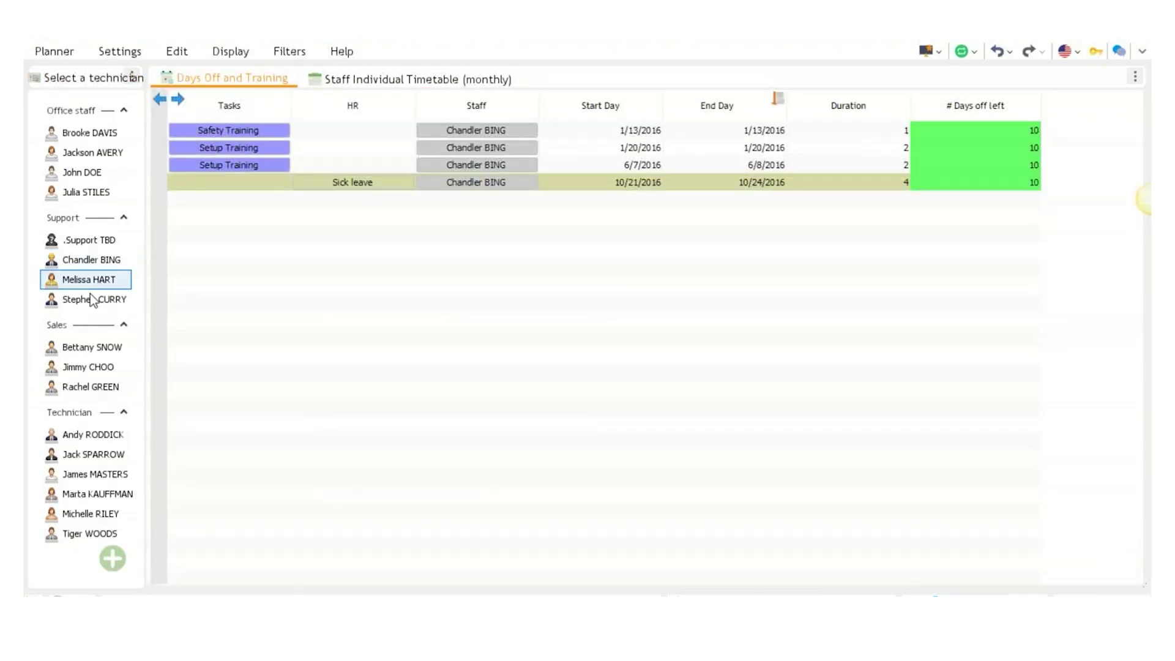
{"action": "left_click", "coordinate": [87, 366]}
{"action": "left_click", "coordinate": [87, 346]}
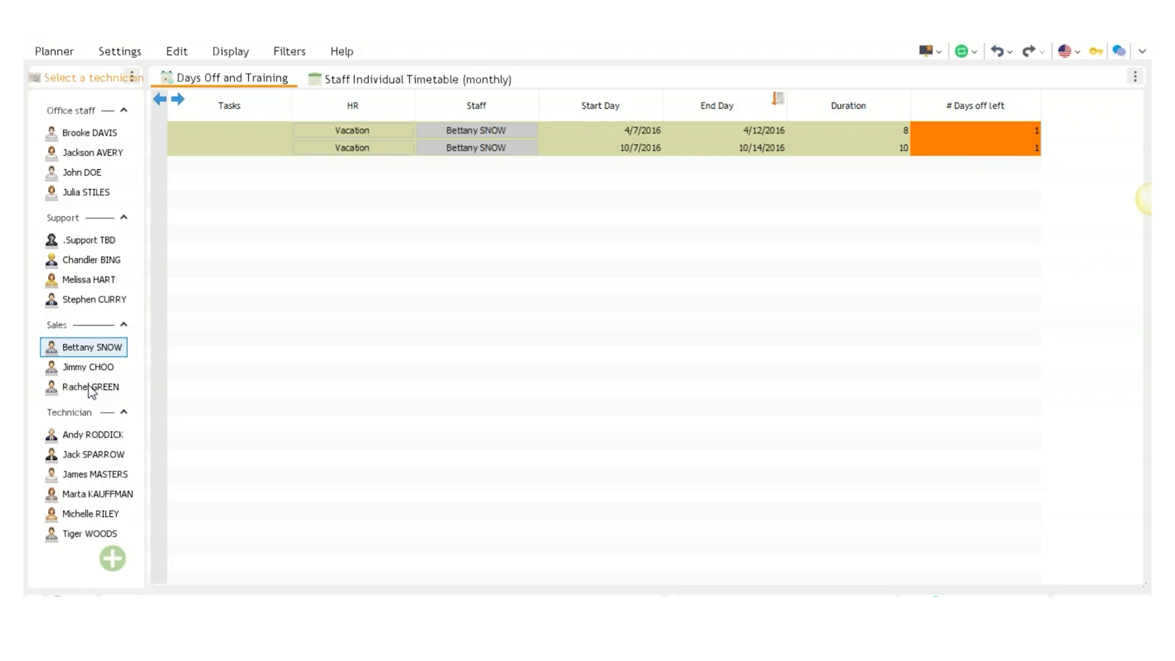
Open the 04 - Operations kanban view and inspect a scheduled maintenance work order
{"action": "left_click", "coordinate": [930, 51]}
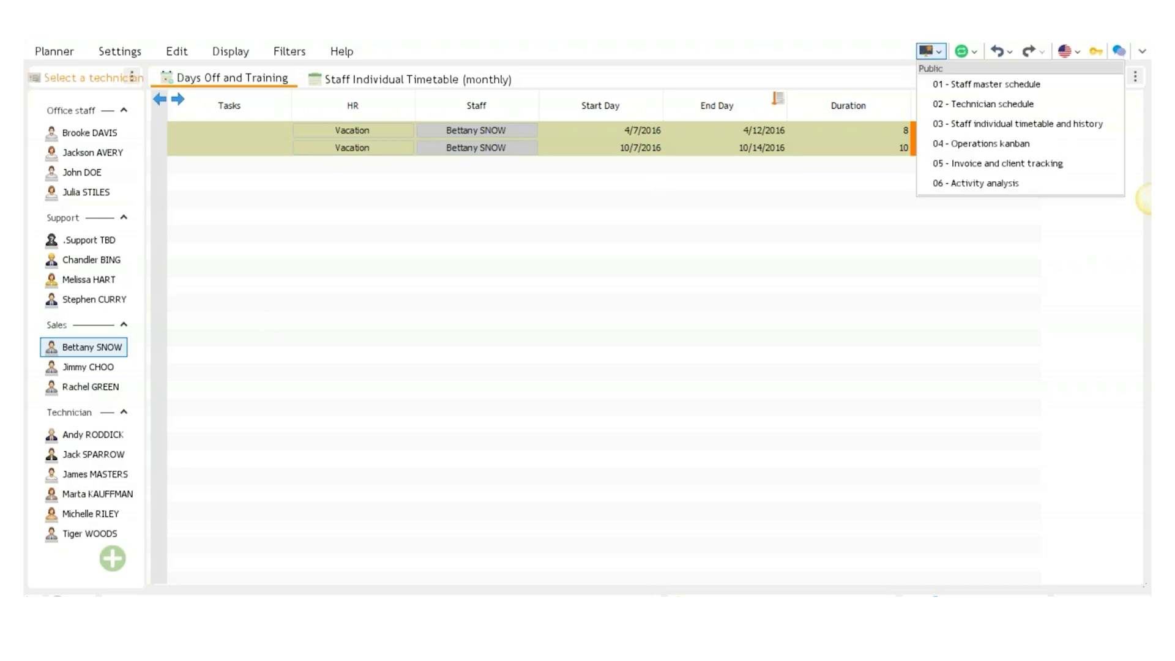
{"action": "left_click", "coordinate": [980, 152]}
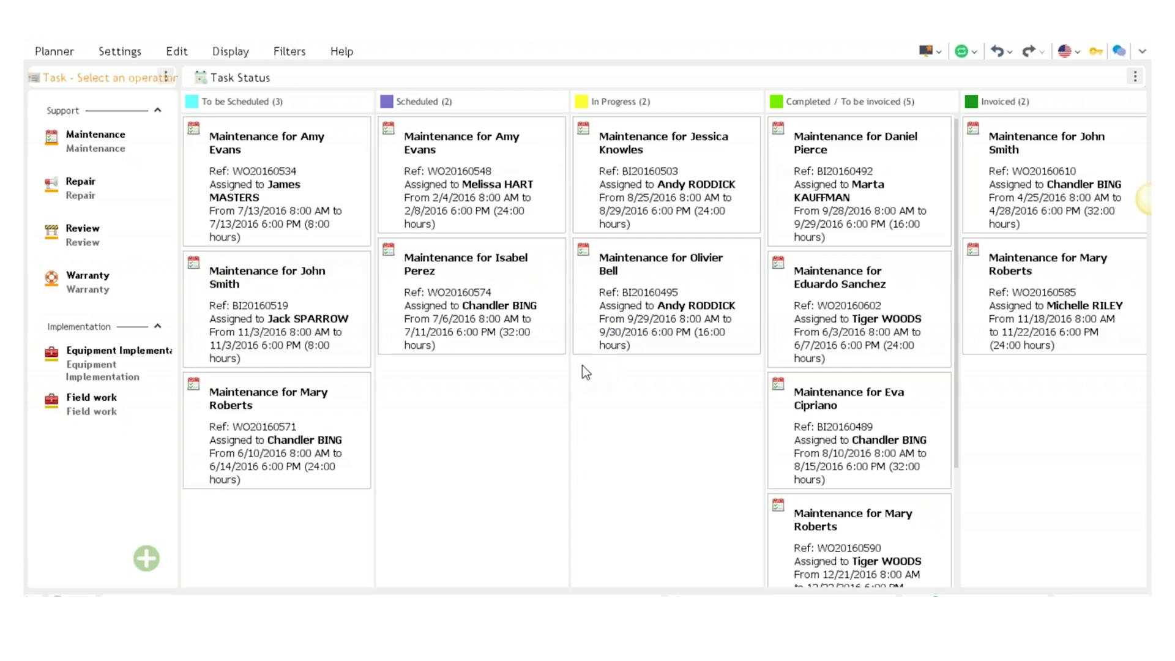
{"action": "left_click", "coordinate": [465, 182]}
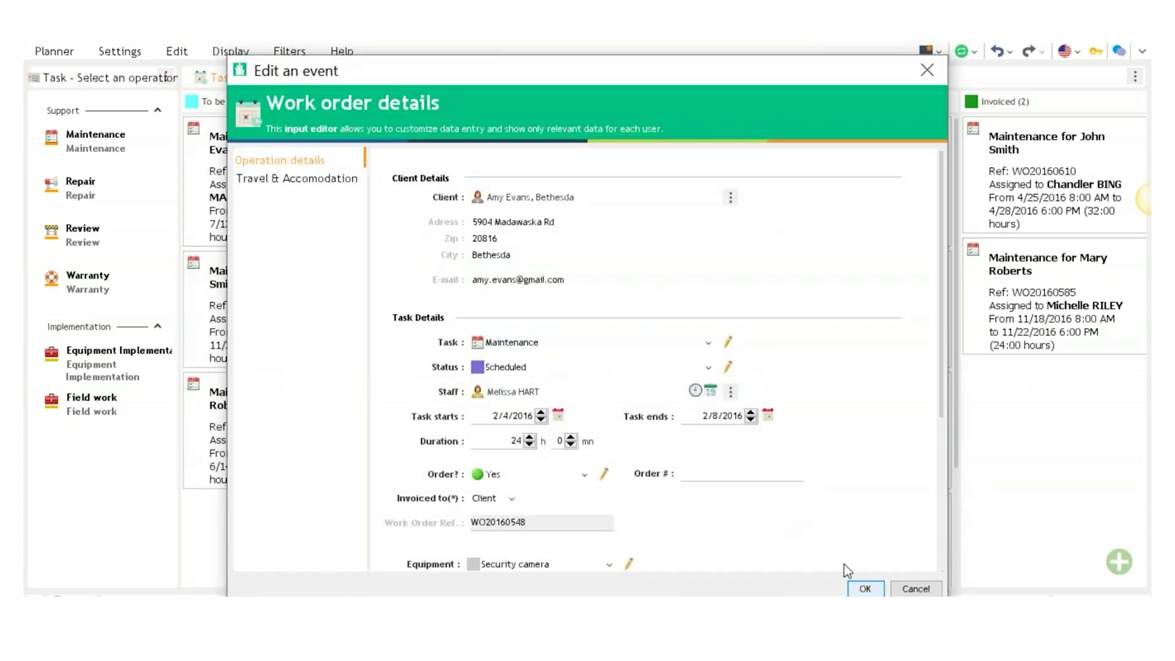
{"action": "left_click", "coordinate": [864, 589]}
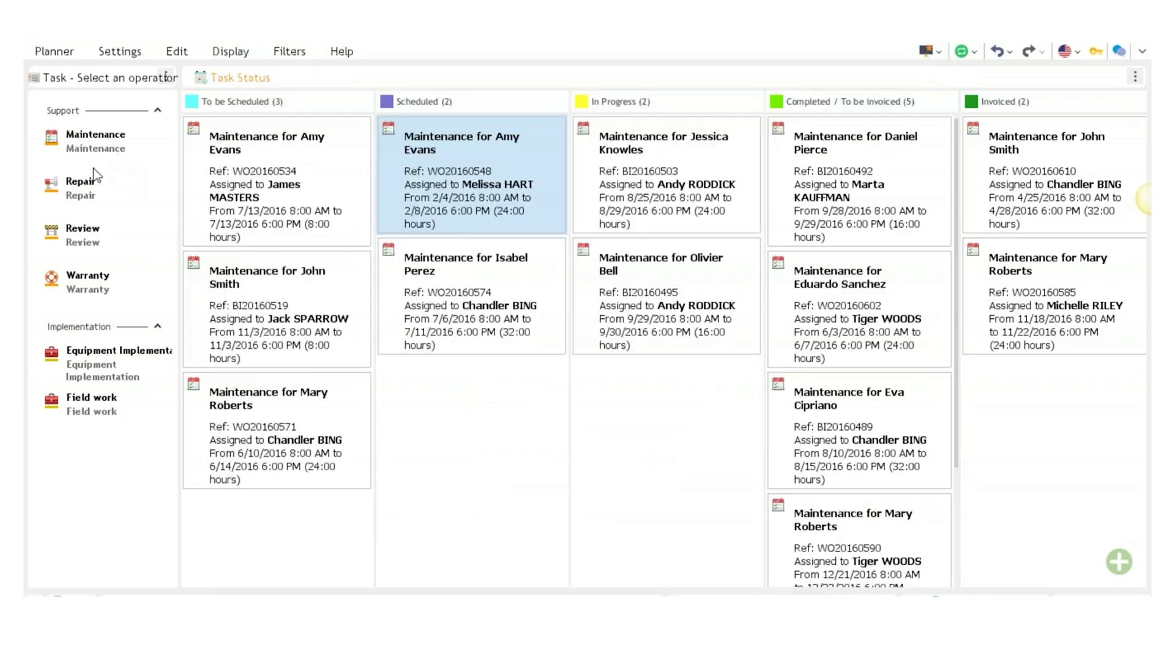
Browse Repair, Review and Warranty work orders on the board, ending on Repair
{"action": "left_click", "coordinate": [78, 189]}
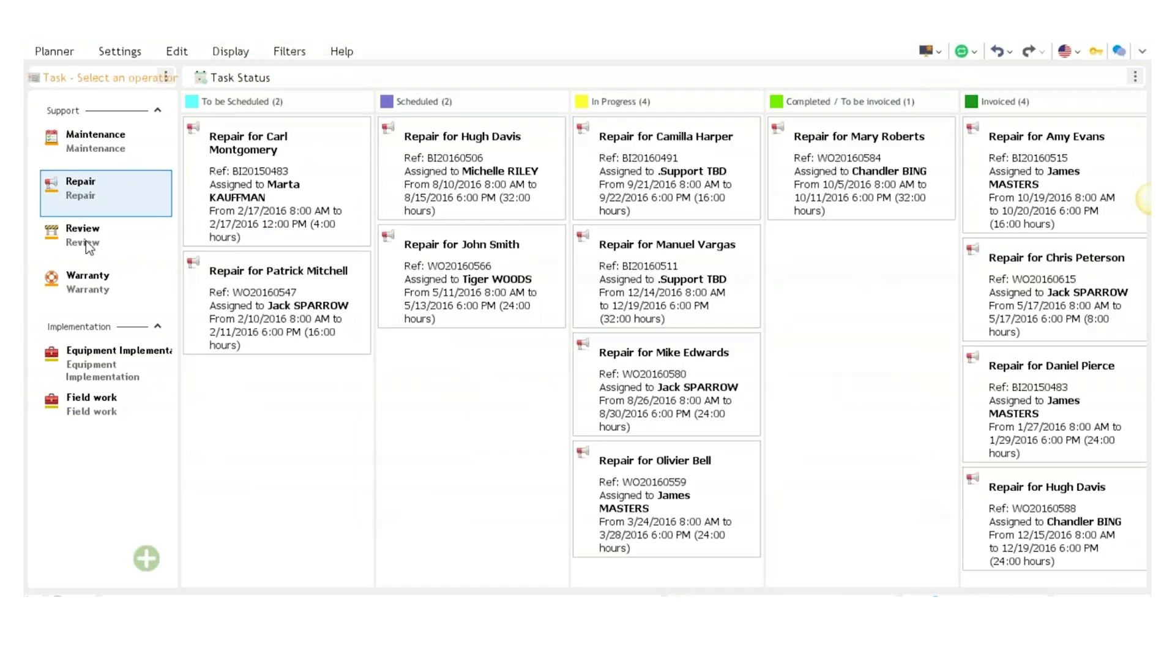
{"action": "left_click", "coordinate": [86, 240]}
{"action": "left_click", "coordinate": [97, 274]}
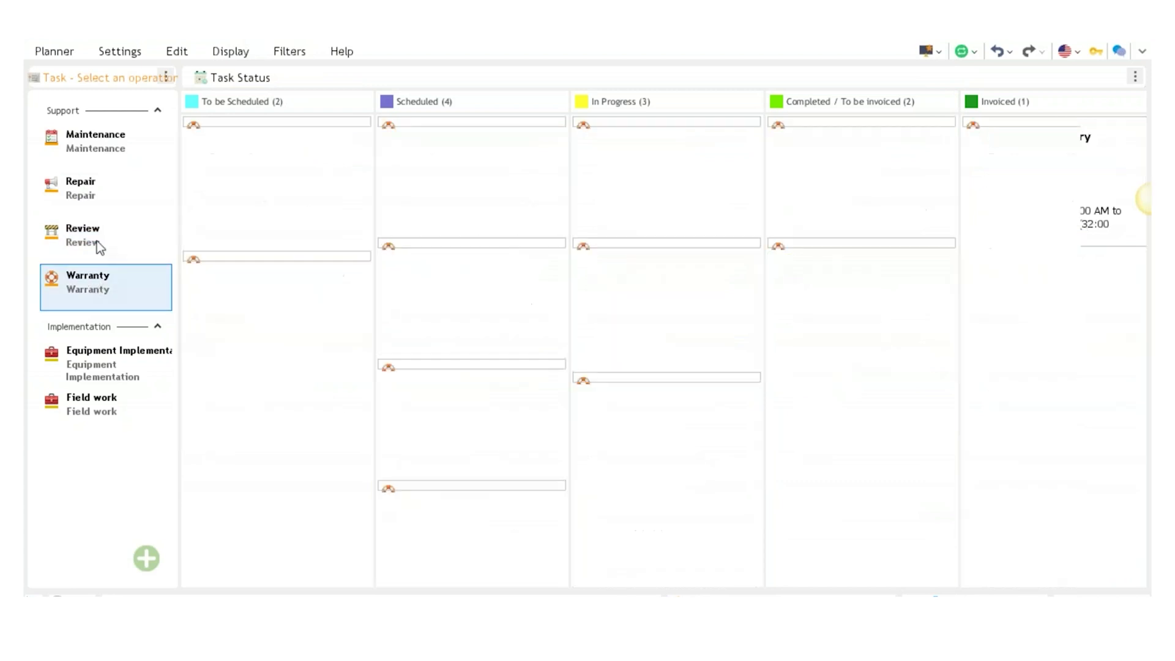
{"action": "left_click", "coordinate": [92, 233]}
{"action": "left_click", "coordinate": [90, 188]}
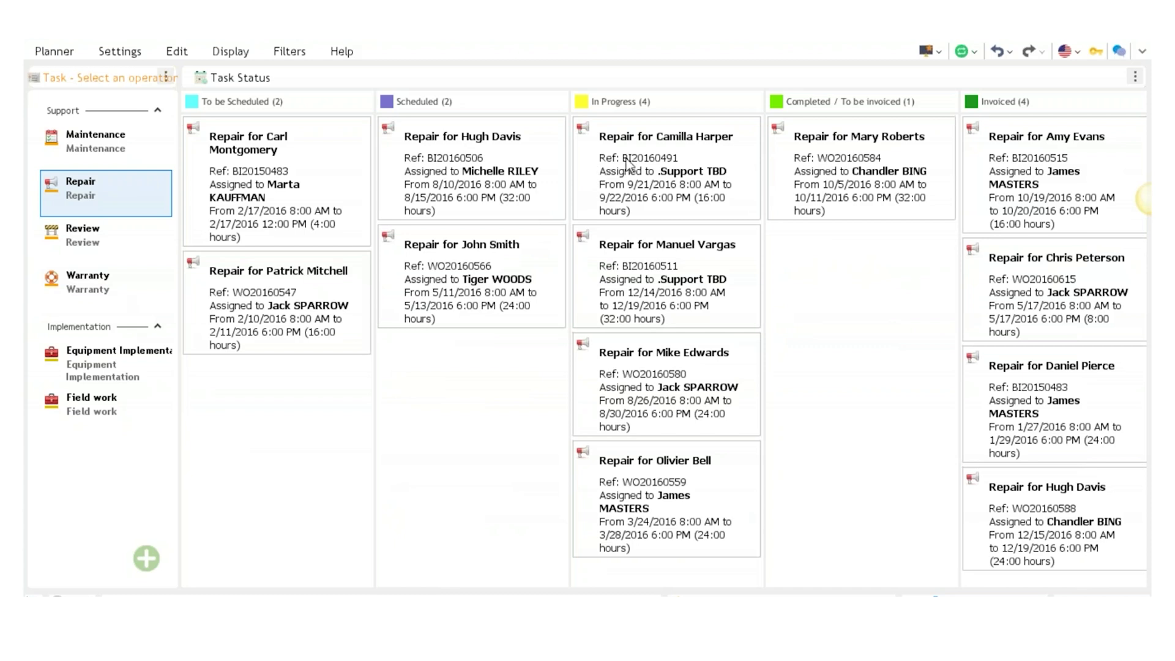
Switch to 05 - Invoice and client tracking and inspect a client's completed field work order
{"action": "left_click", "coordinate": [929, 51]}
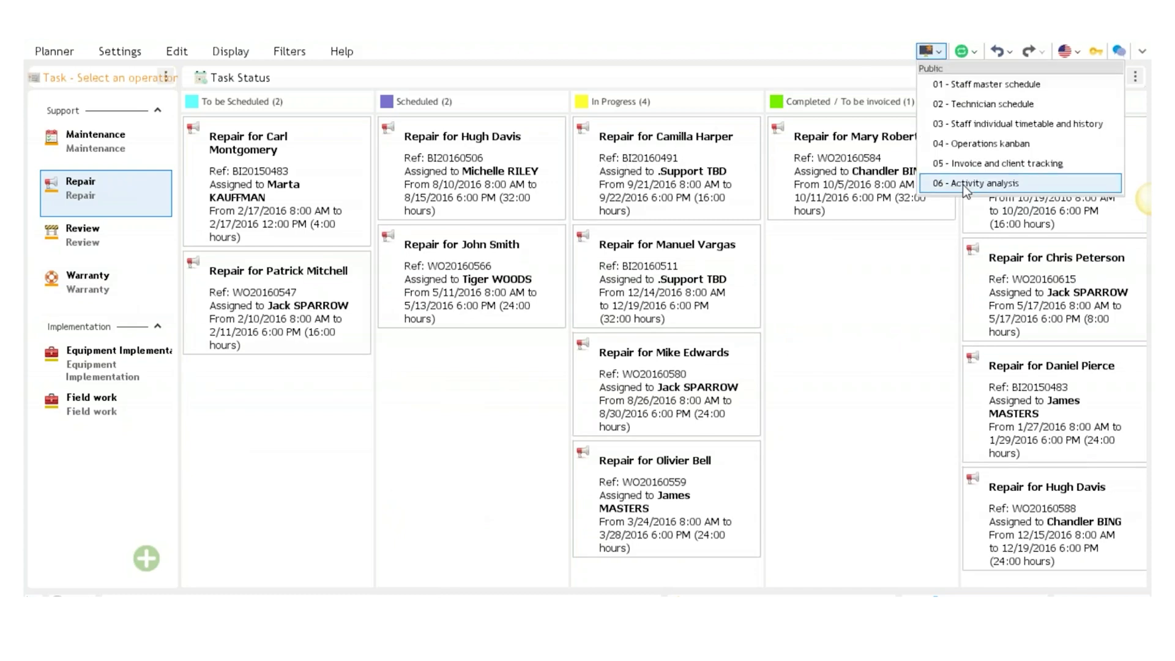
{"action": "left_click", "coordinate": [964, 183]}
{"action": "left_click", "coordinate": [134, 76]}
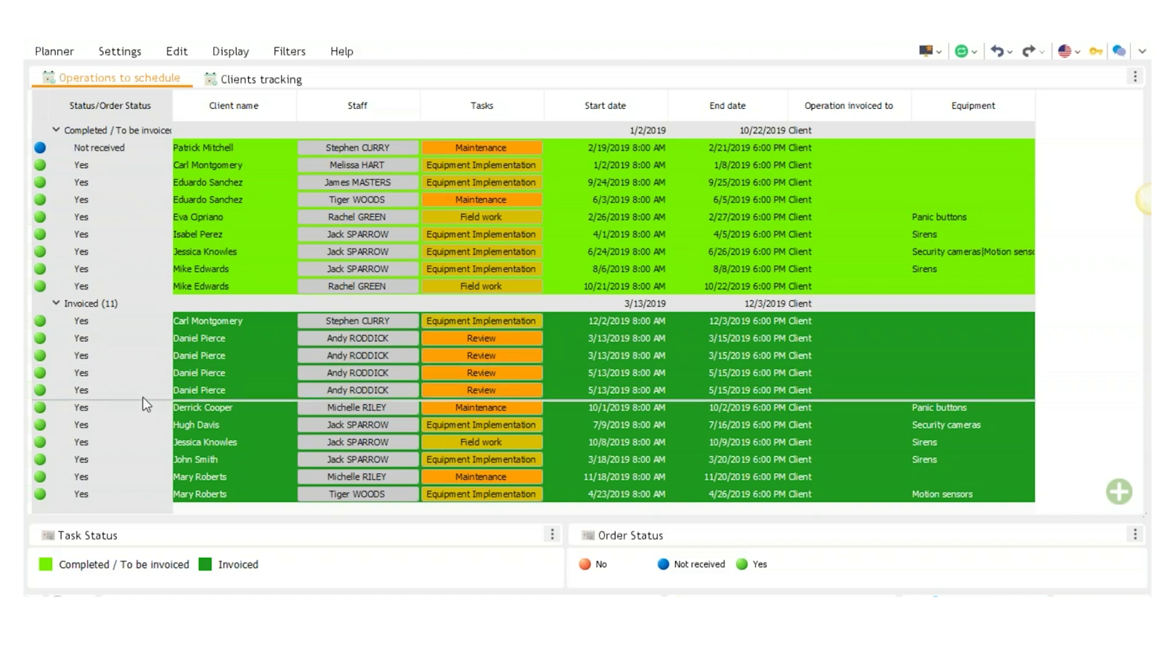
{"action": "left_click", "coordinate": [138, 220]}
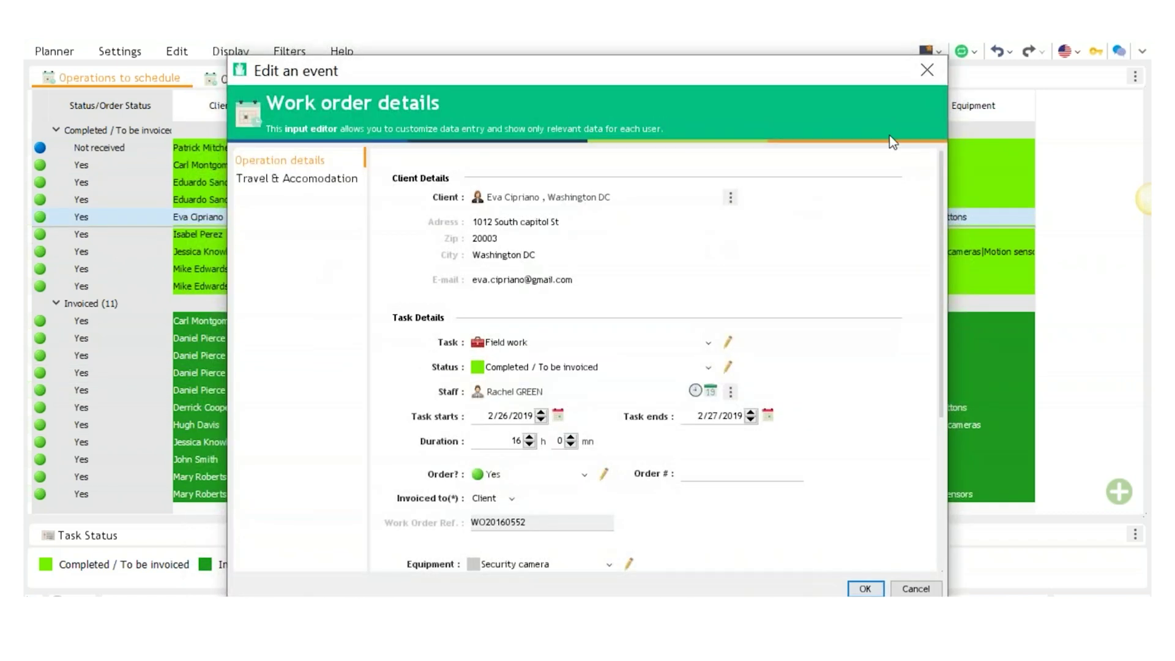
{"action": "left_click", "coordinate": [894, 142]}
Expand three clients' work orders in Clients tracking, then switch to the 06 - Activity analysis view
{"action": "left_click", "coordinate": [263, 80]}
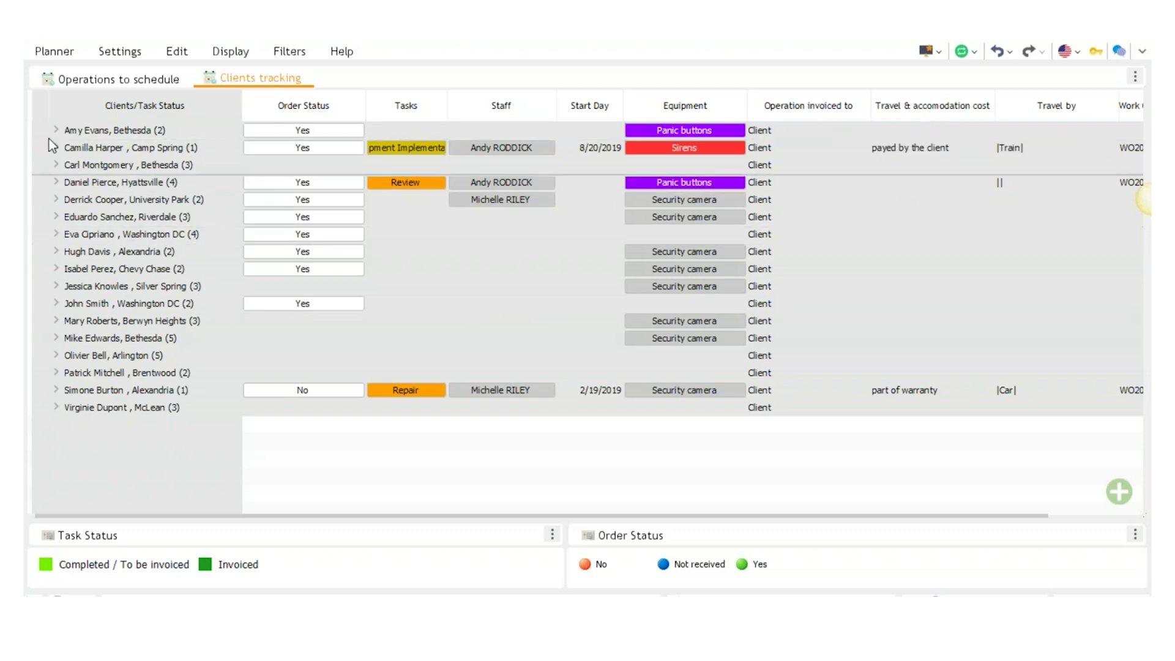
{"action": "left_click", "coordinate": [55, 165]}
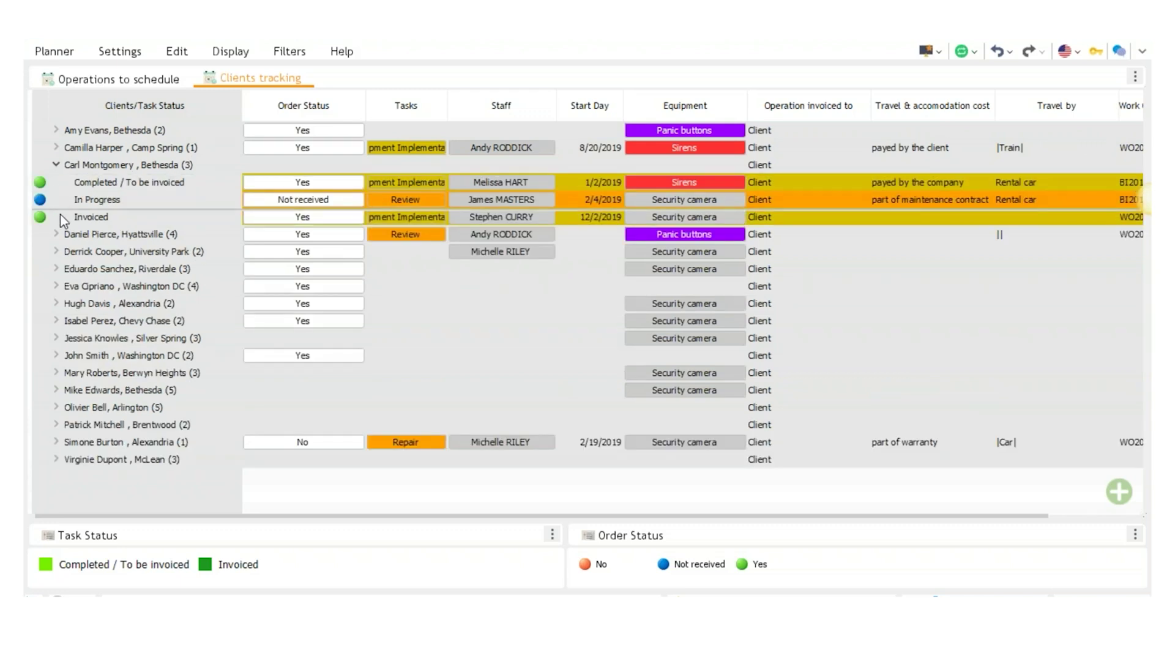
{"action": "left_click", "coordinate": [56, 235]}
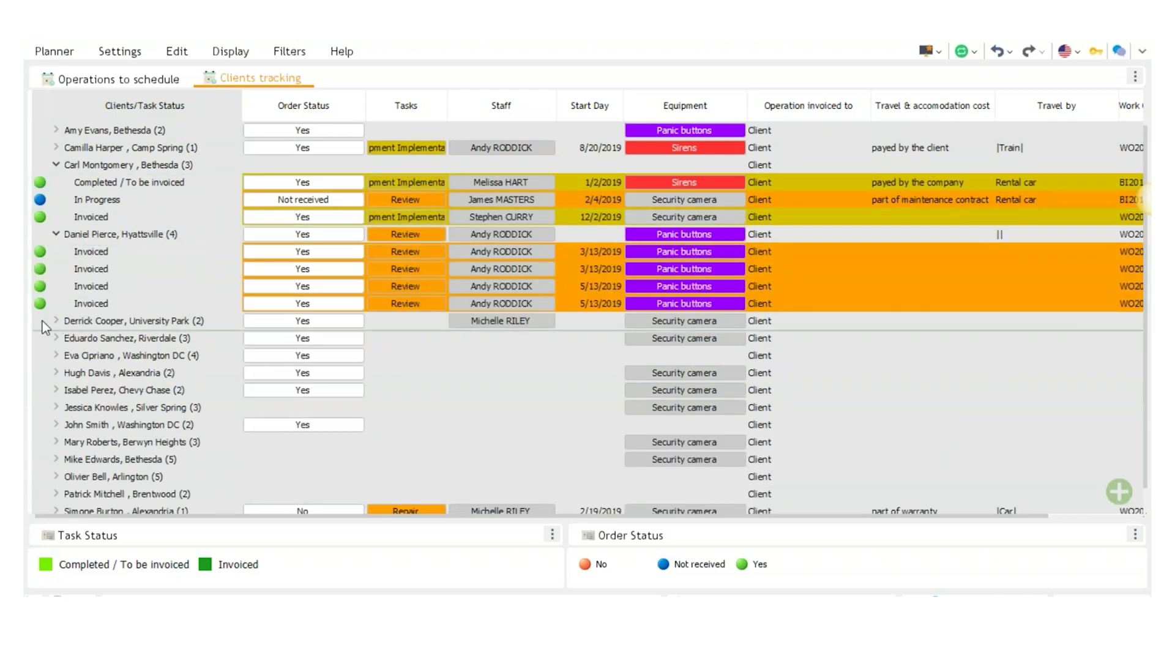
{"action": "left_click", "coordinate": [56, 322]}
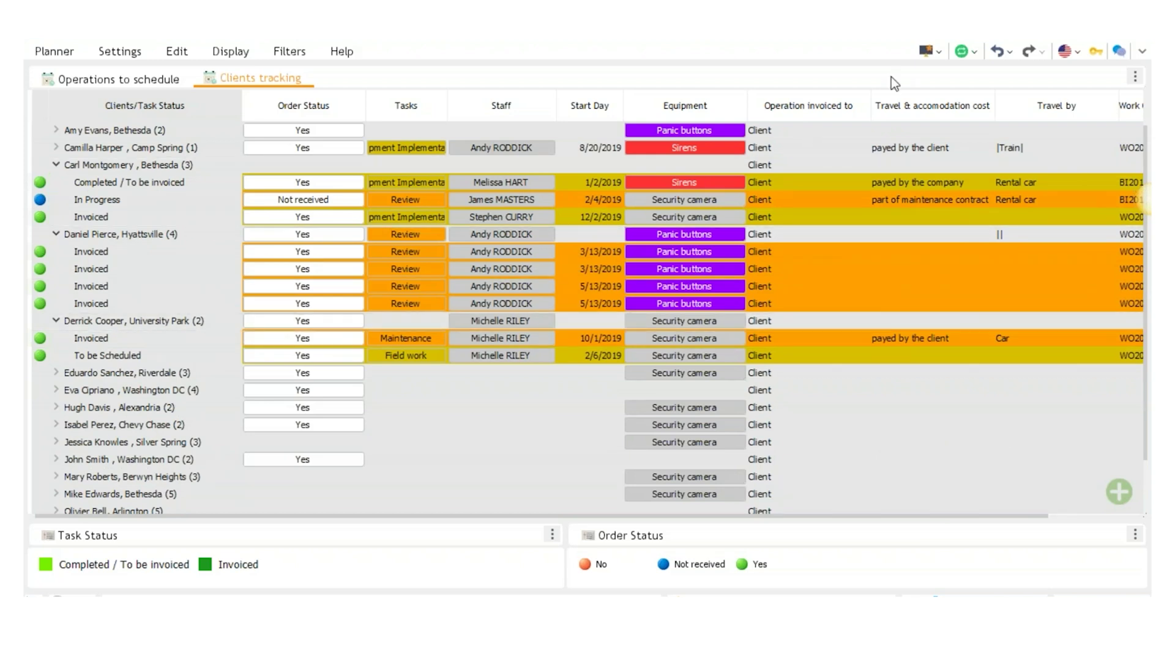
{"action": "left_click", "coordinate": [926, 52]}
{"action": "left_click", "coordinate": [968, 183]}
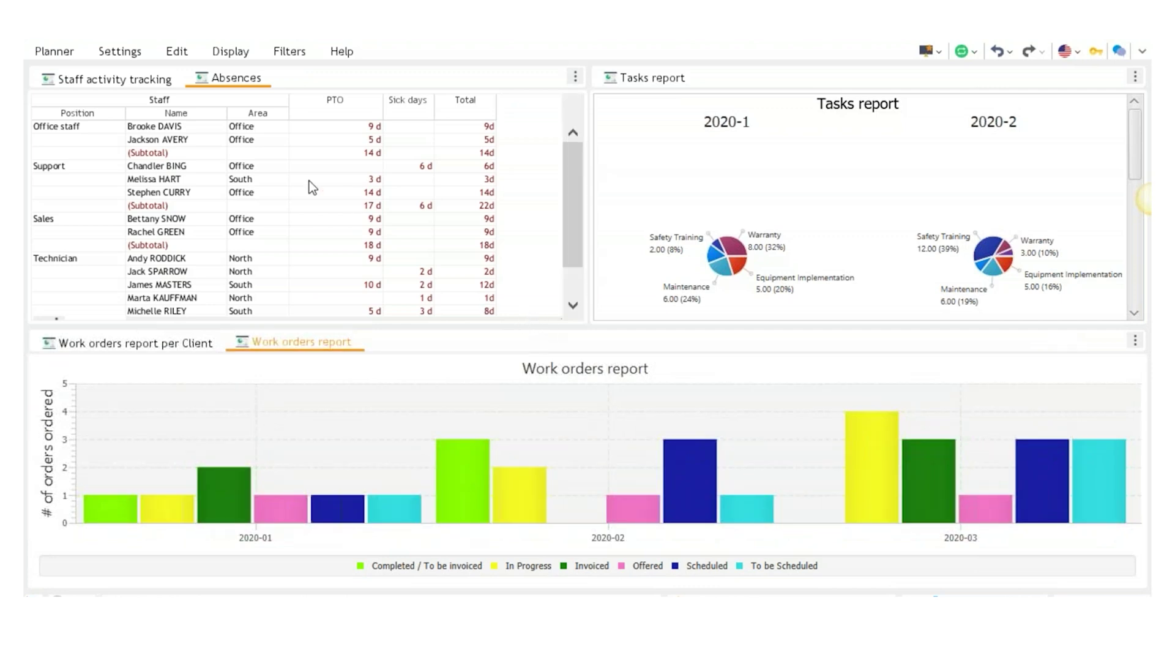
Show the Staff activity tracking occupation figures, scroll the table, then bring up the Tasks report charts
{"action": "left_click", "coordinate": [128, 79]}
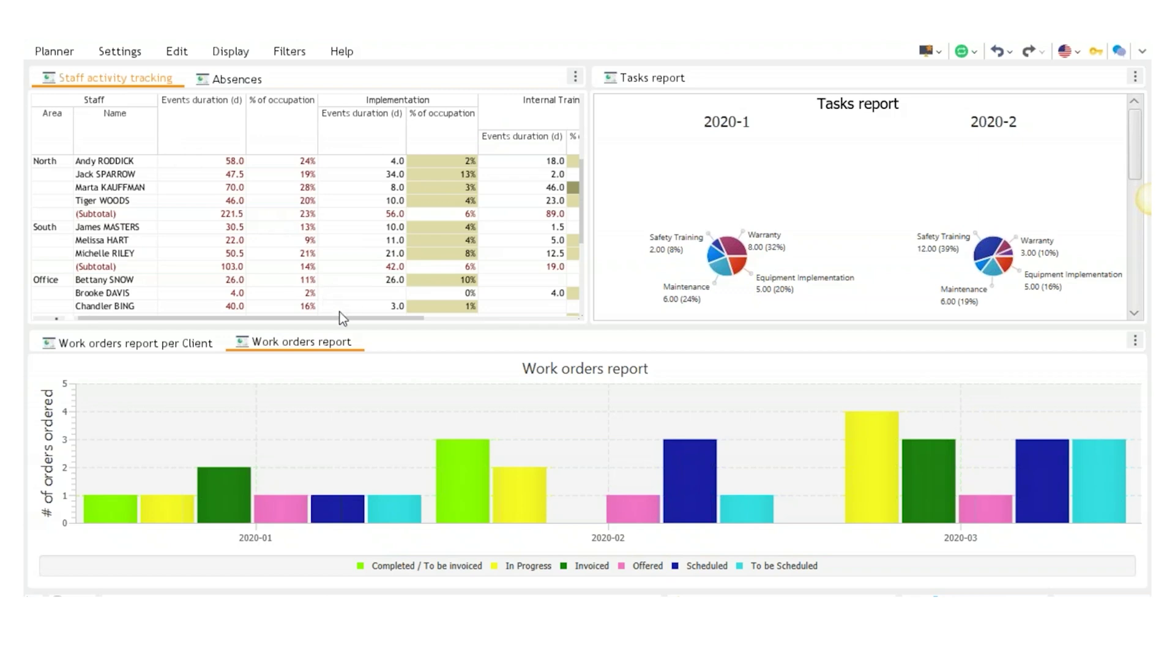
{"action": "left_click_drag", "start_coordinate": [347, 320], "coordinate": [310, 314]}
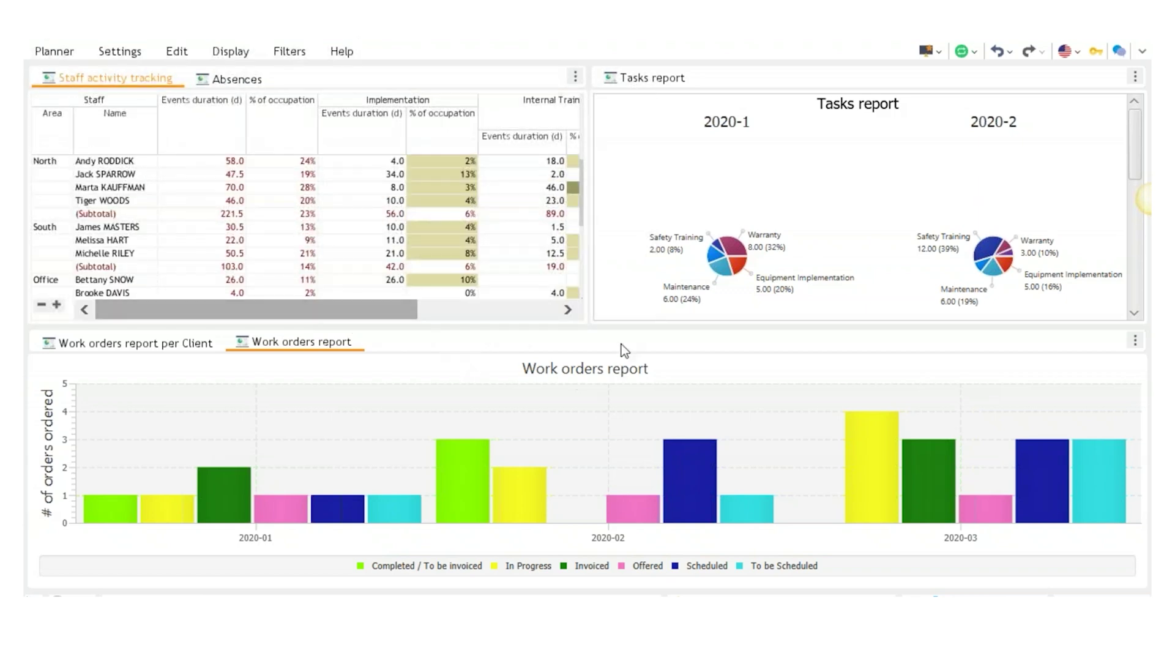
{"action": "left_click", "coordinate": [829, 185]}
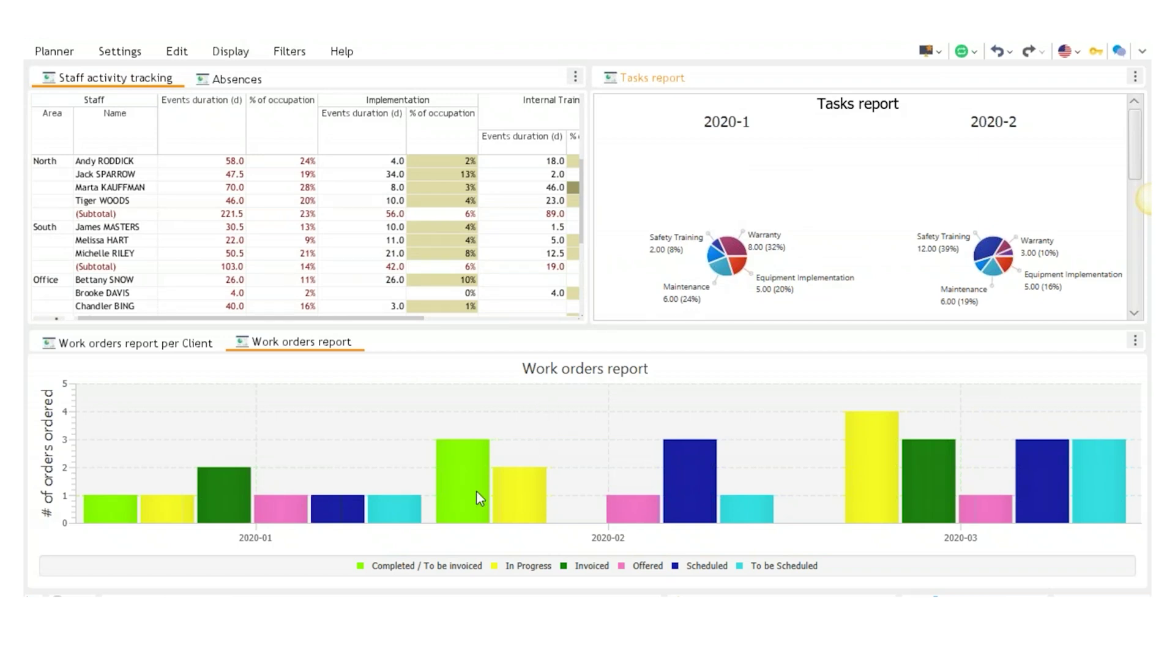
Switch the lower panel to the Work orders report per Client table
{"action": "left_click", "coordinate": [180, 347]}
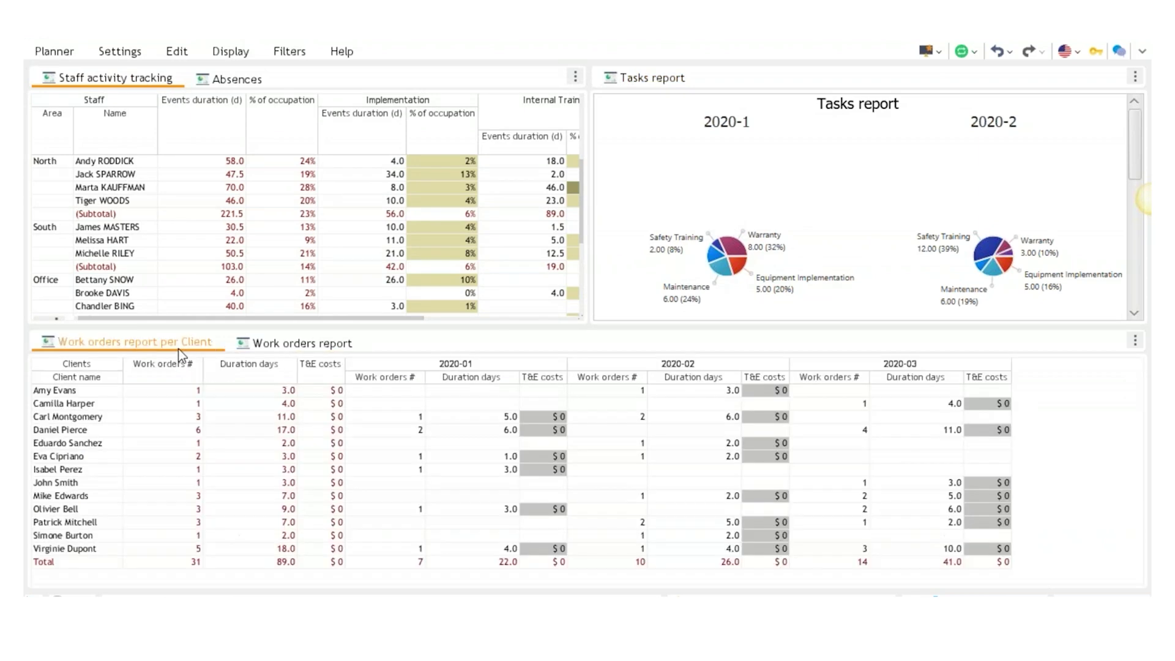